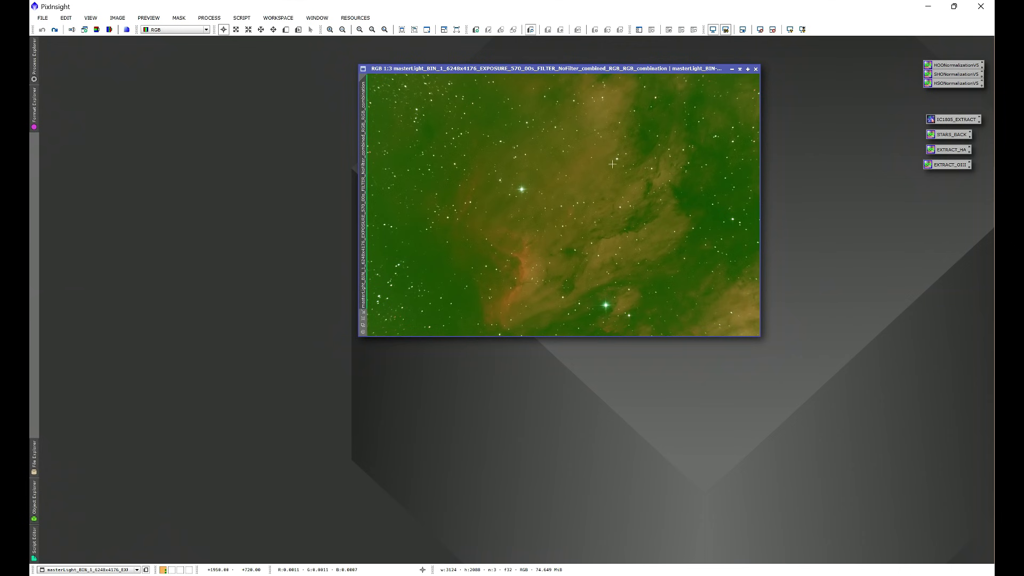
# - Extract a luminance copy of the image and auto-stretch it for viewing
pyautogui.click(109, 30)
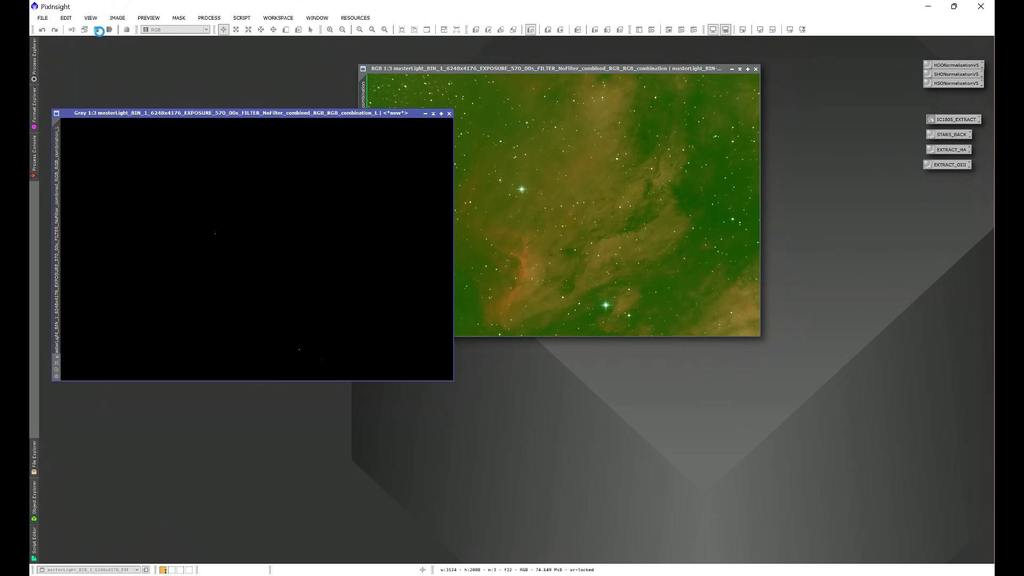
pyautogui.moveTo(191, 112); pyautogui.dragTo(219, 130)
pyautogui.hotkey('ctrl', 'a')
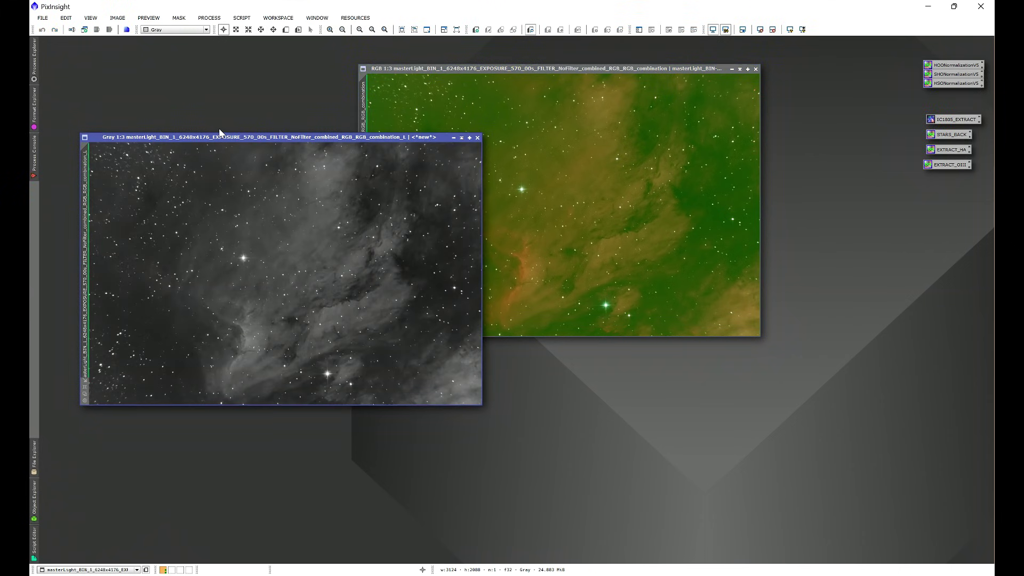
# - Measure the luminance copy's star FWHM with FWHMEccentricity, then close the results and the copy
pyautogui.click(240, 19)
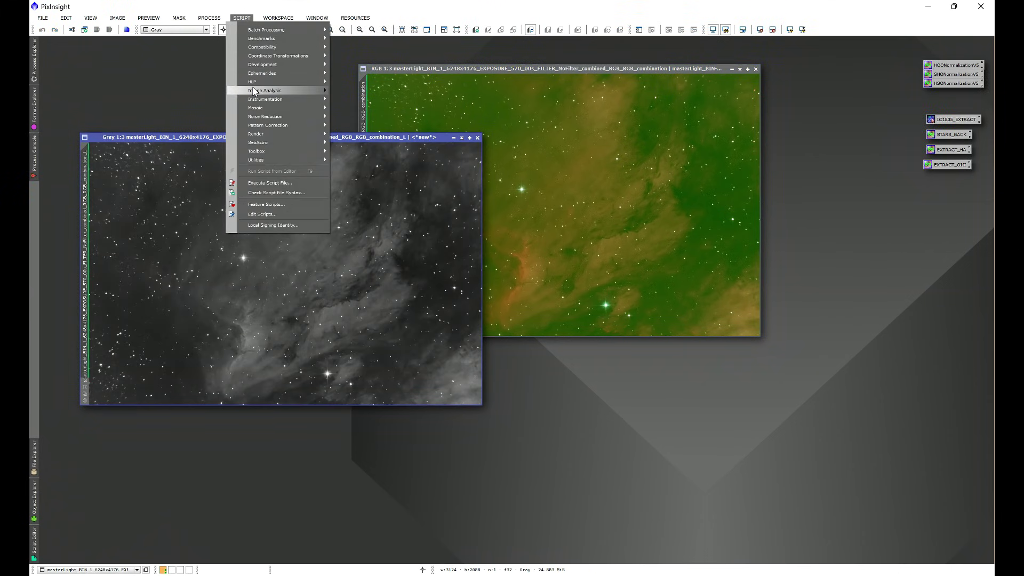
pyautogui.moveTo(254, 92)
pyautogui.click(368, 130)
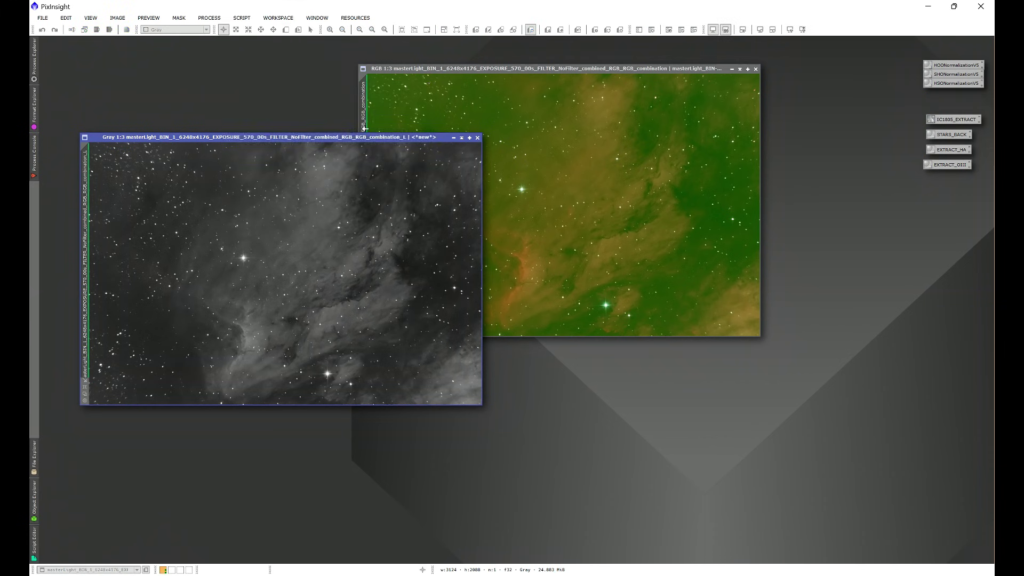
pyautogui.click(529, 344)
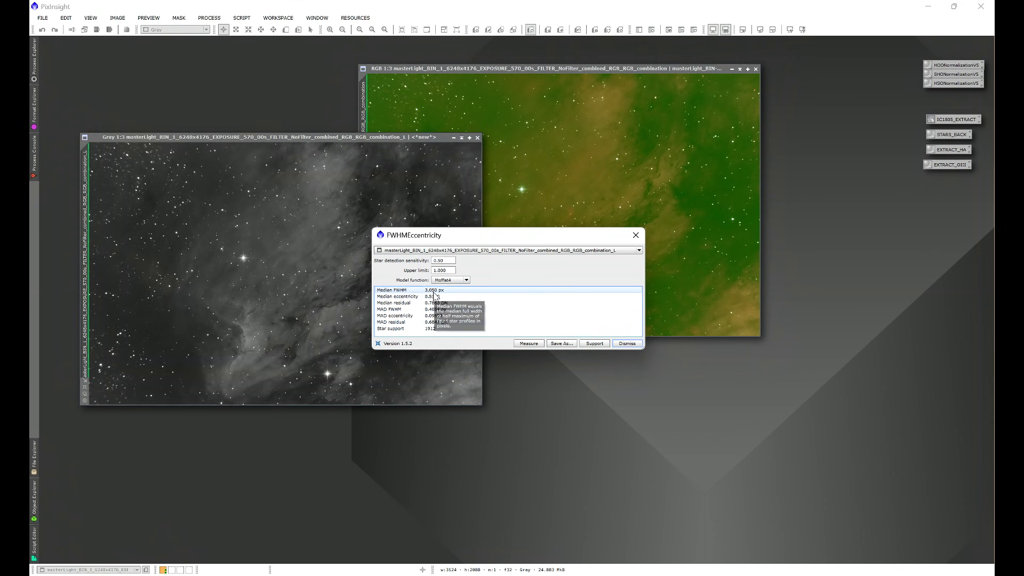
pyautogui.click(636, 235)
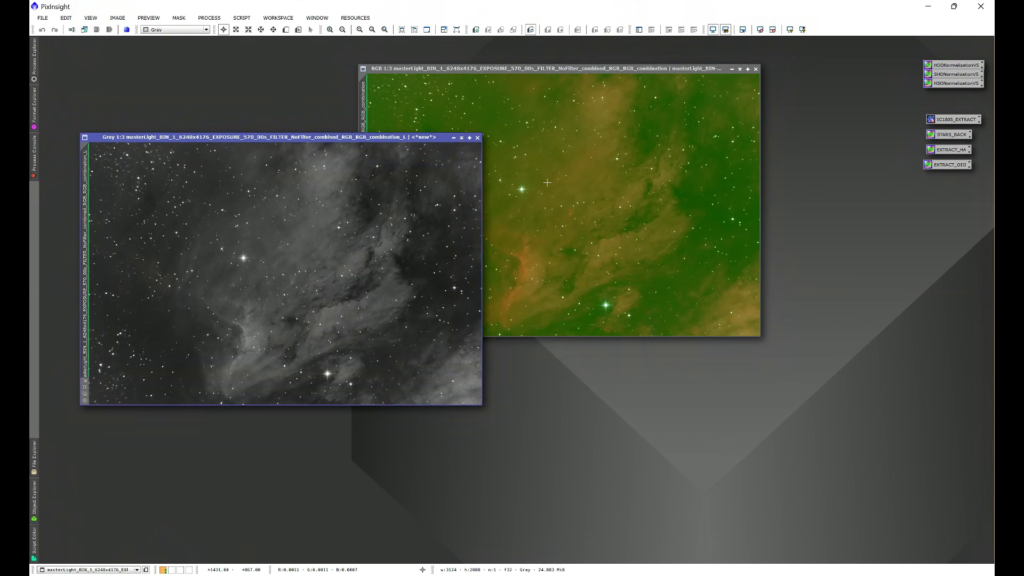
pyautogui.click(478, 138)
pyautogui.click(209, 18)
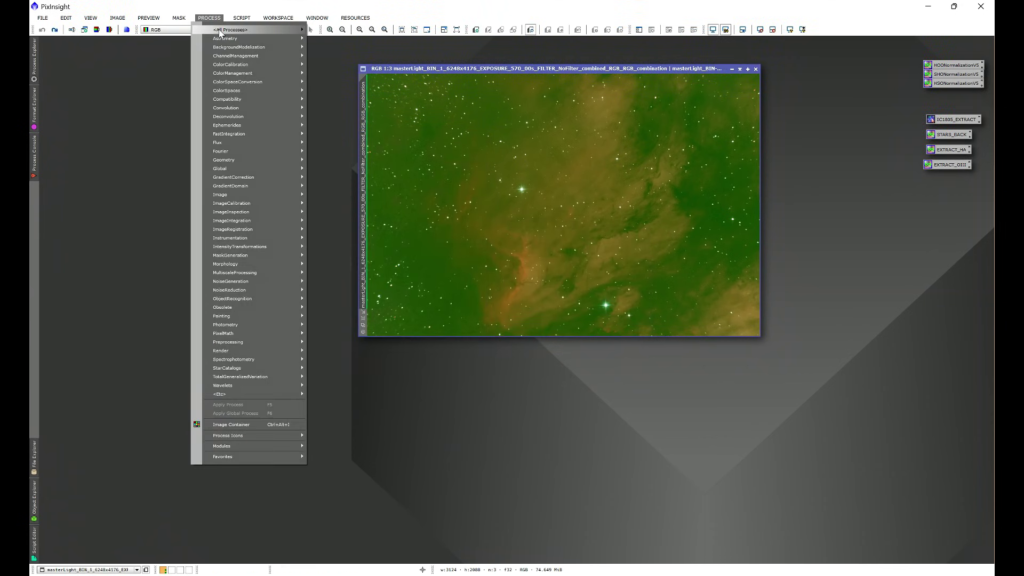
pyautogui.moveTo(235, 29)
pyautogui.click(352, 156)
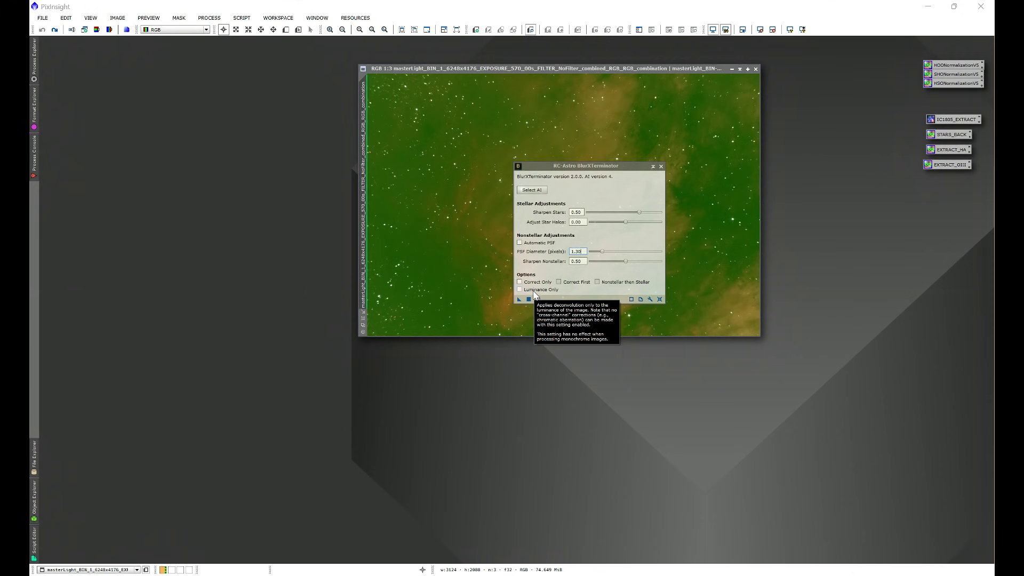
pyautogui.click(661, 166)
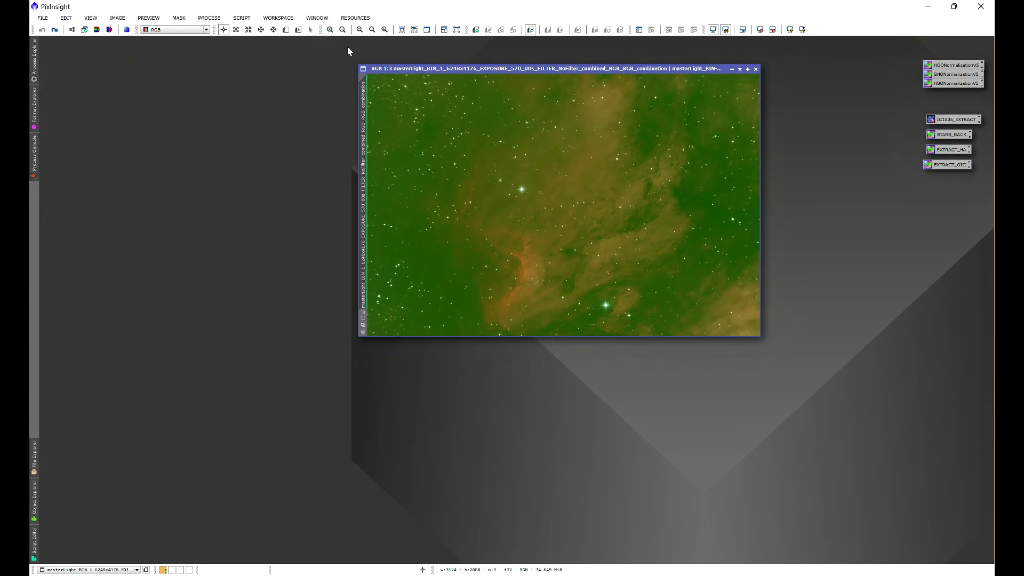
pyautogui.click(356, 18)
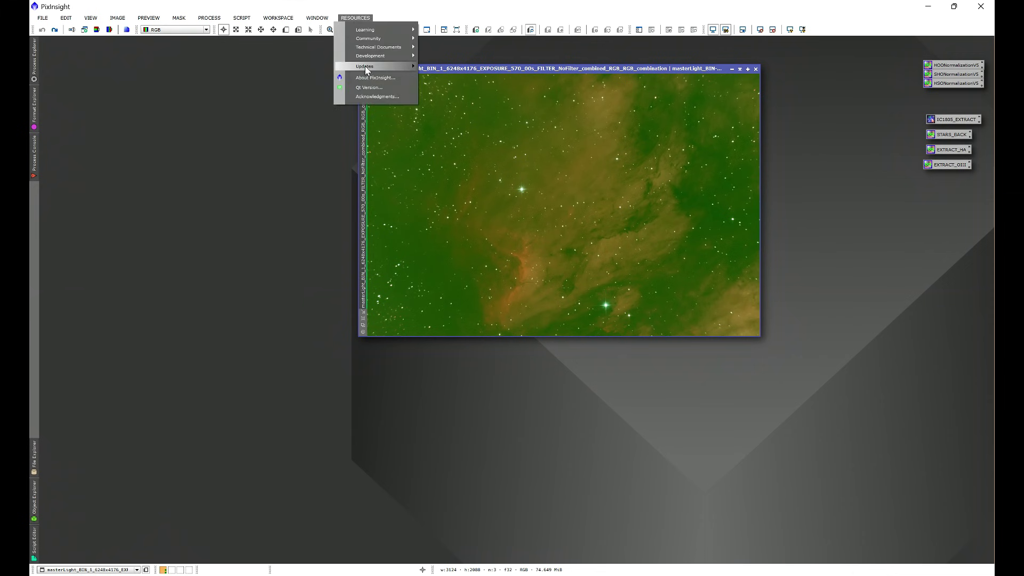
pyautogui.moveTo(366, 70)
pyautogui.click(442, 68)
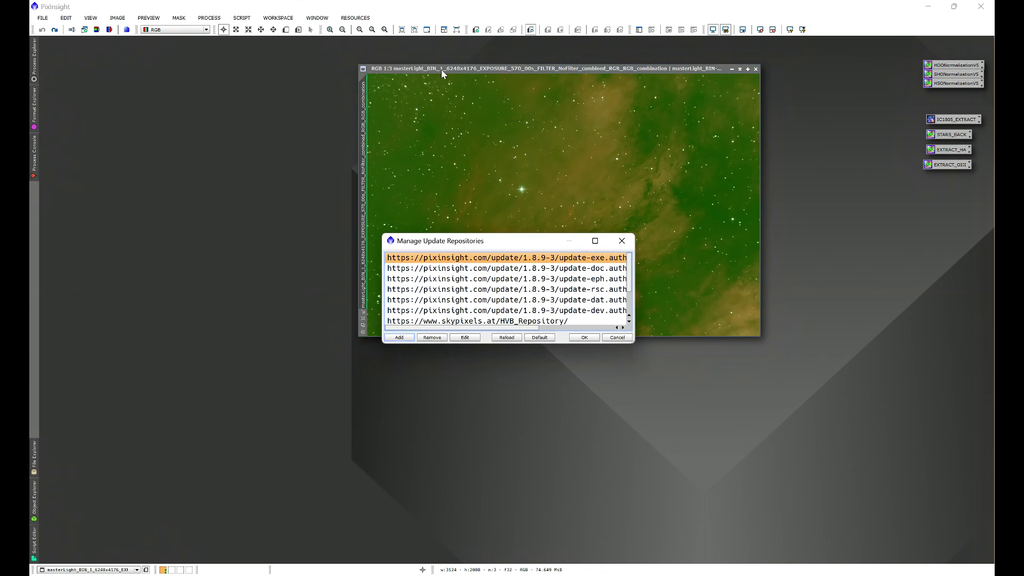
pyautogui.click(401, 338)
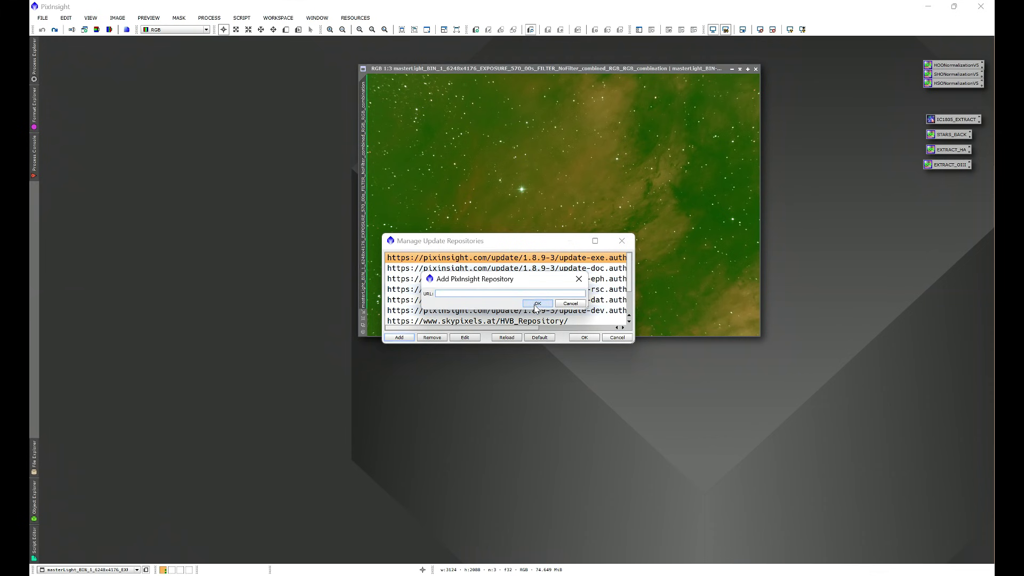
pyautogui.click(579, 279)
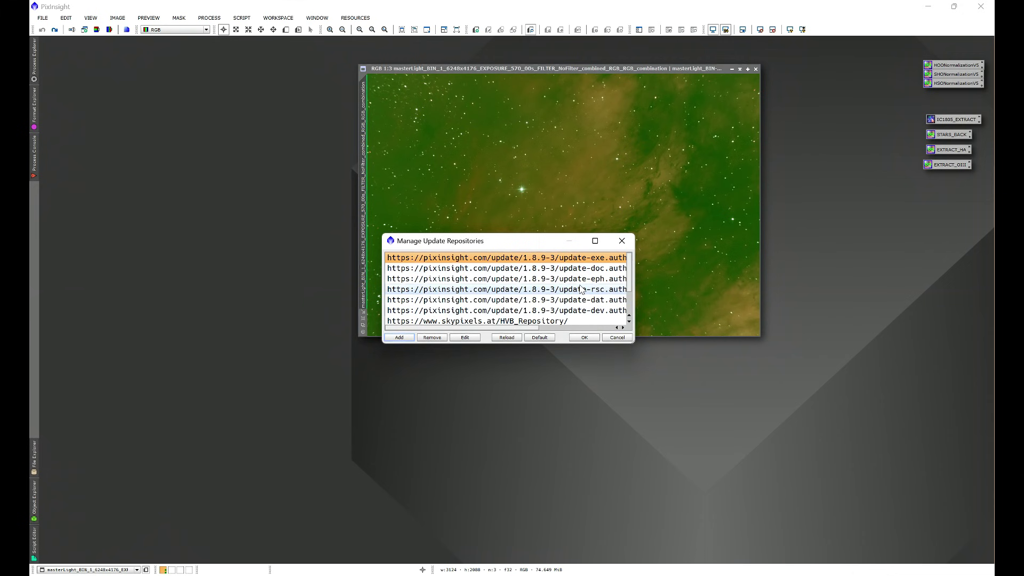
pyautogui.scroll(-1, 581, 290)
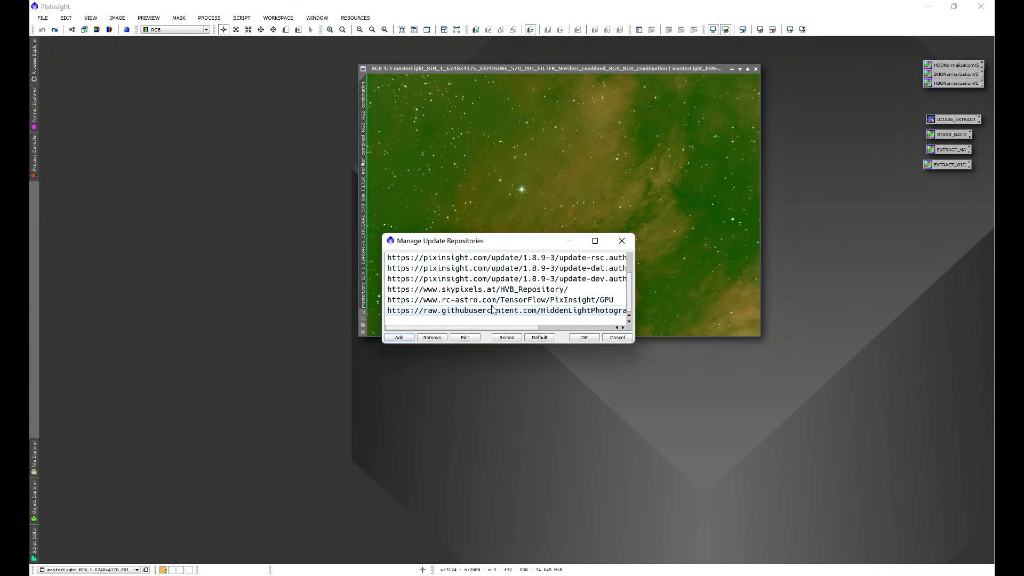
pyautogui.click(583, 337)
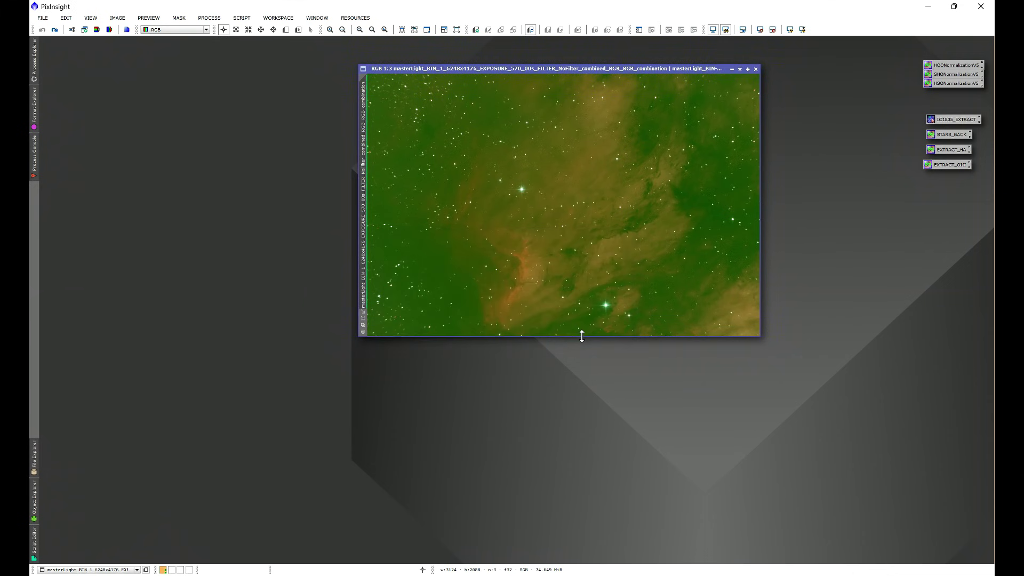
pyautogui.click(357, 20)
pyautogui.moveTo(372, 66)
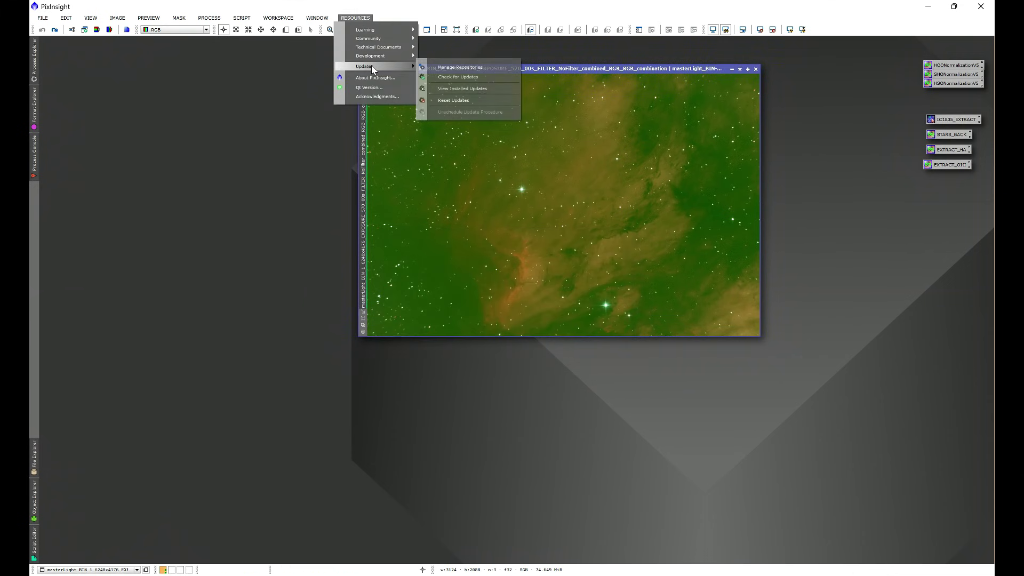
pyautogui.click(448, 77)
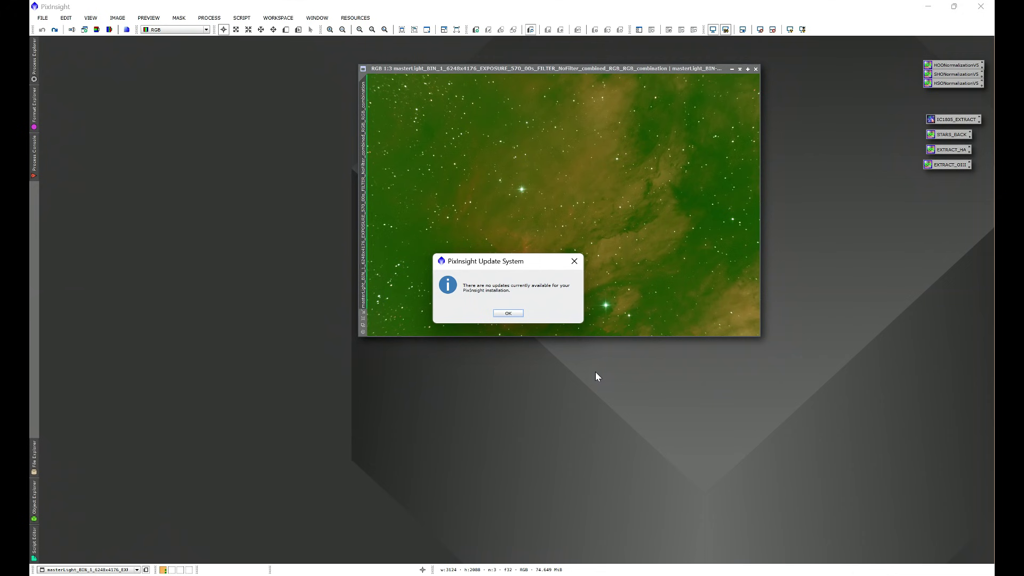
pyautogui.click(574, 261)
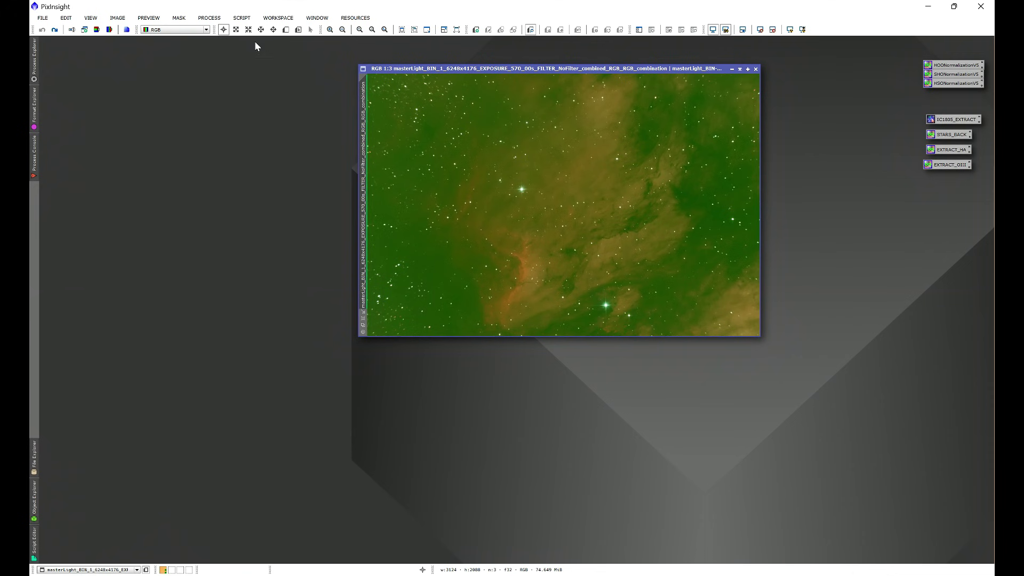
pyautogui.click(242, 18)
# - Launch HLP > Star Console with no view selected and SubFrame Star Check ticked
pyautogui.moveTo(248, 84)
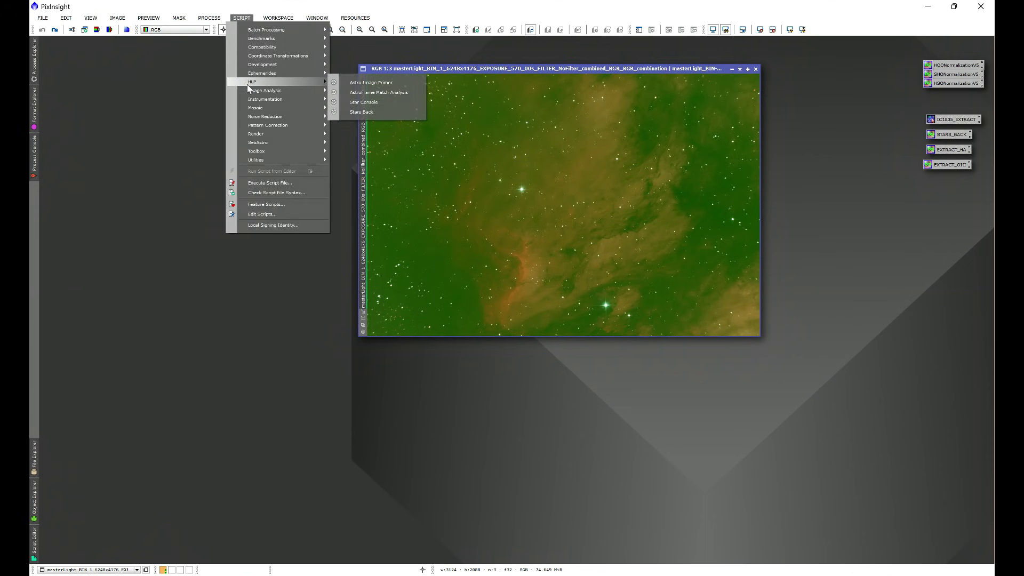
pyautogui.click(347, 103)
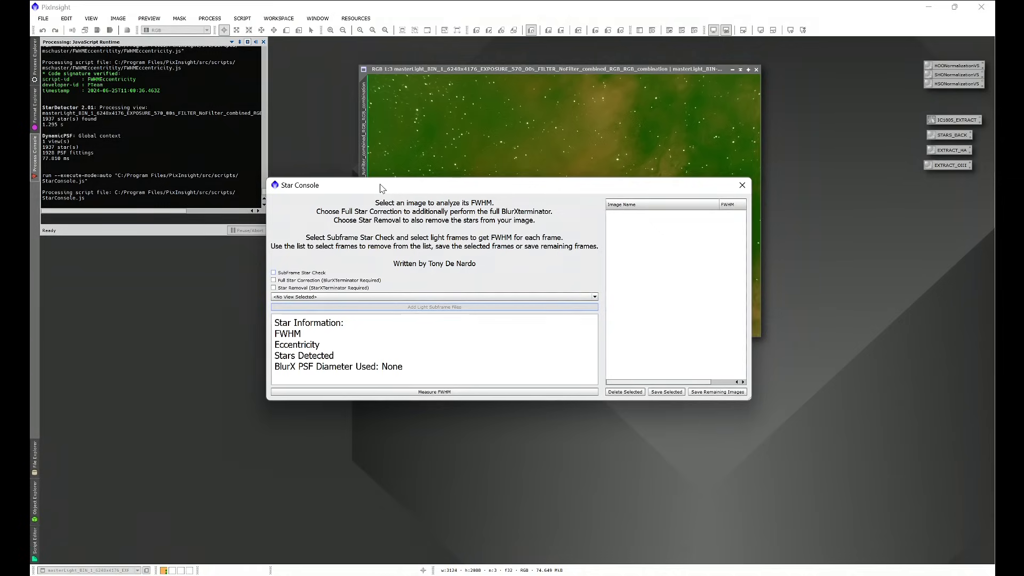
pyautogui.moveTo(382, 188); pyautogui.dragTo(448, 178)
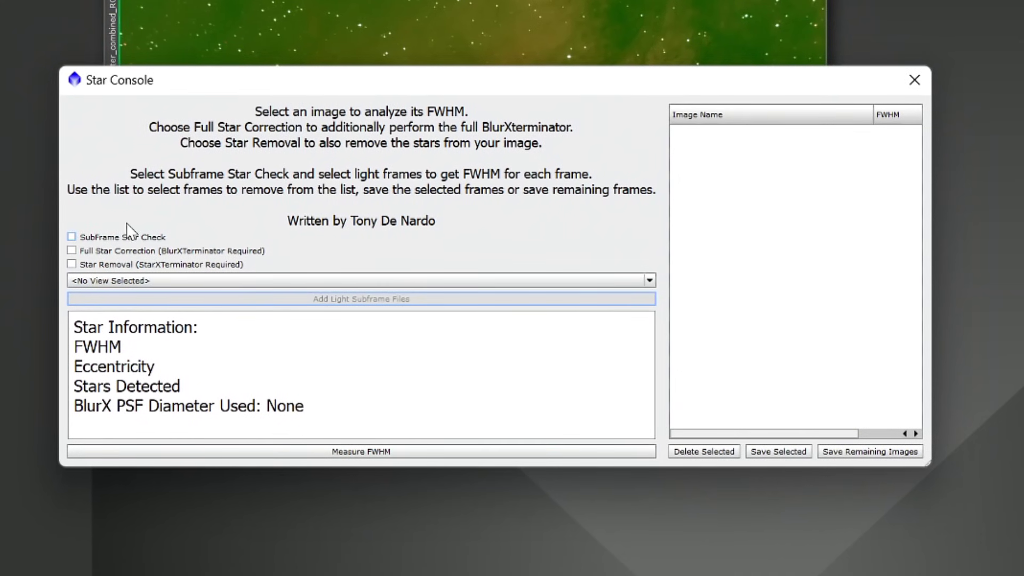
pyautogui.click(115, 281)
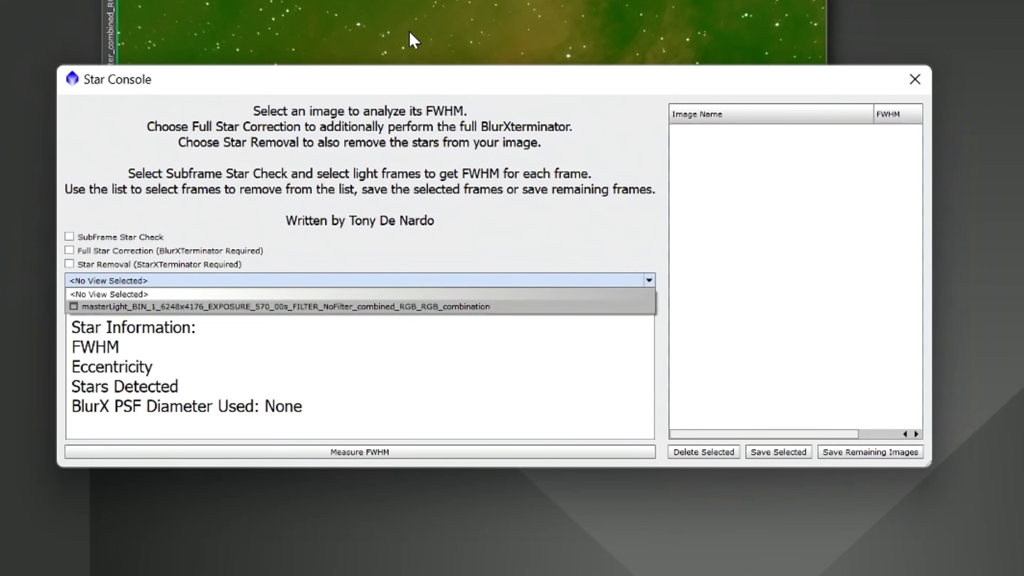
pyautogui.click(226, 229)
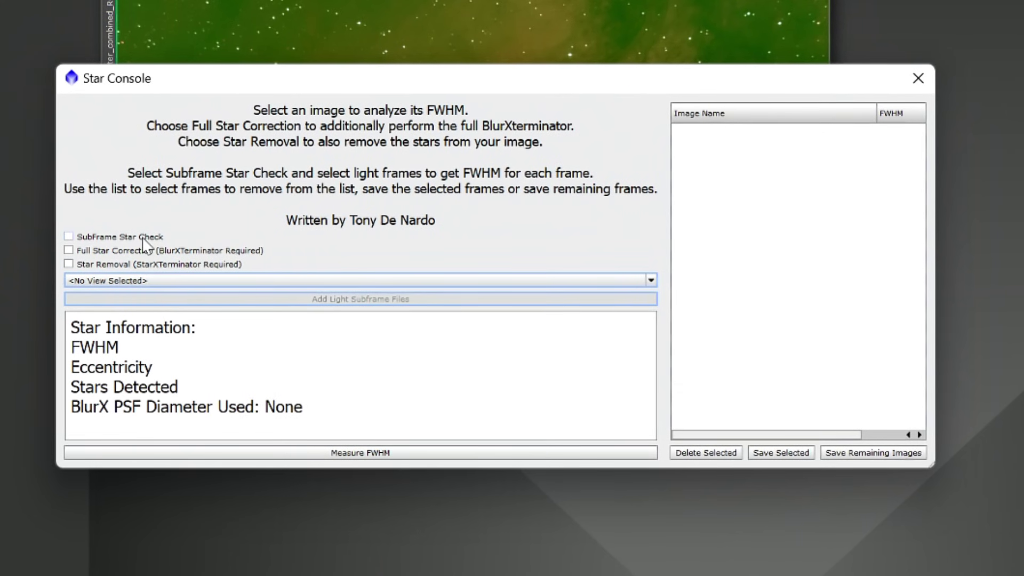
pyautogui.click(70, 236)
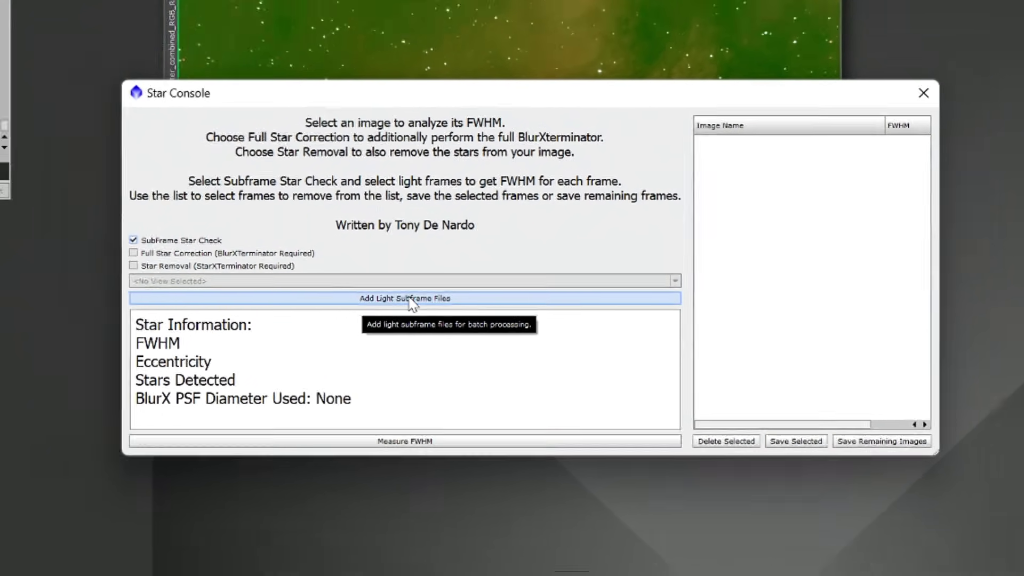
# - Add all light subframes from the NGC 2264 NIGHT 1 LIGHT folder to Star Console
pyautogui.click(466, 298)
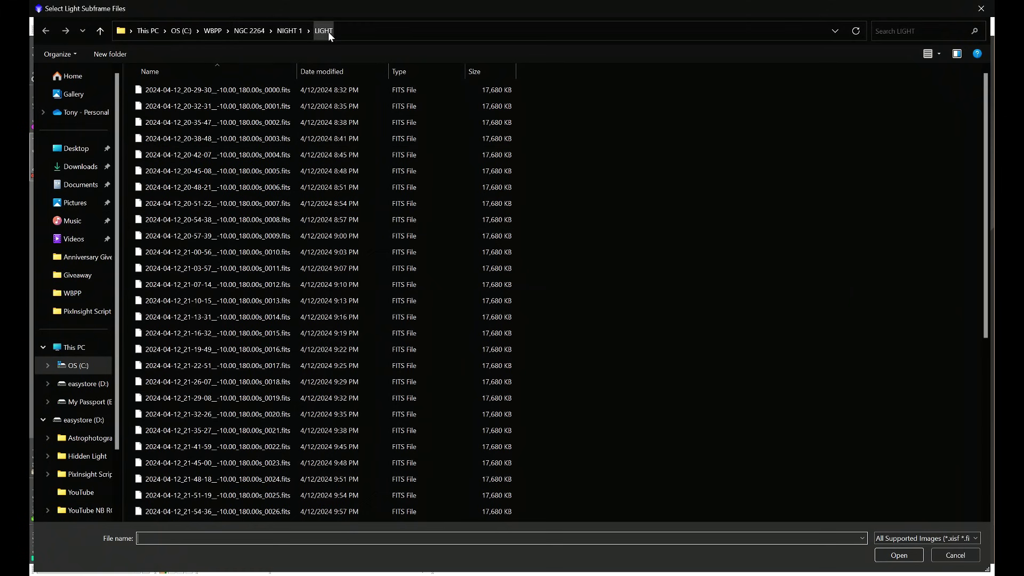
pyautogui.click(243, 90)
pyautogui.hotkey('ctrl', 'a')
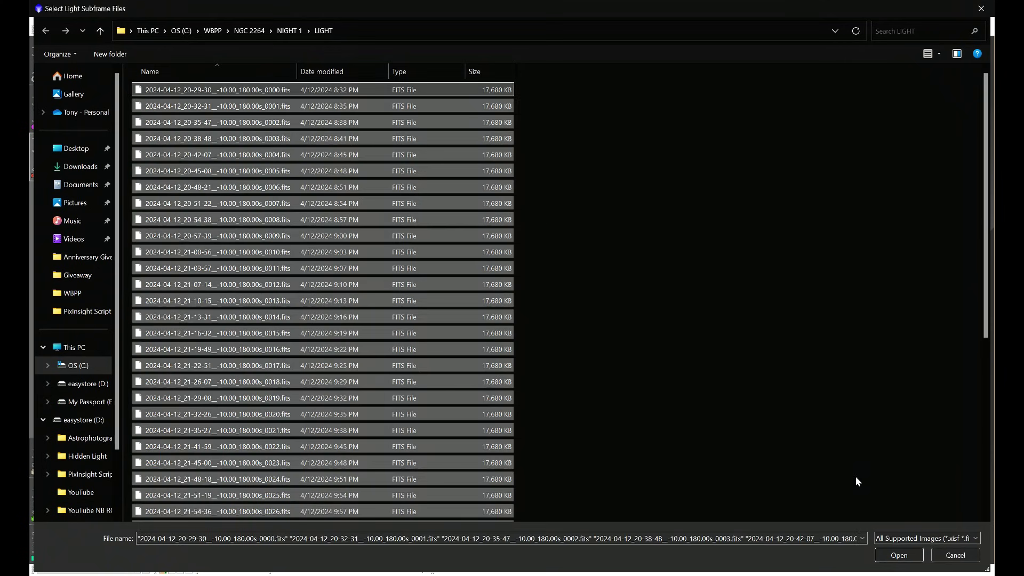
pyautogui.click(899, 556)
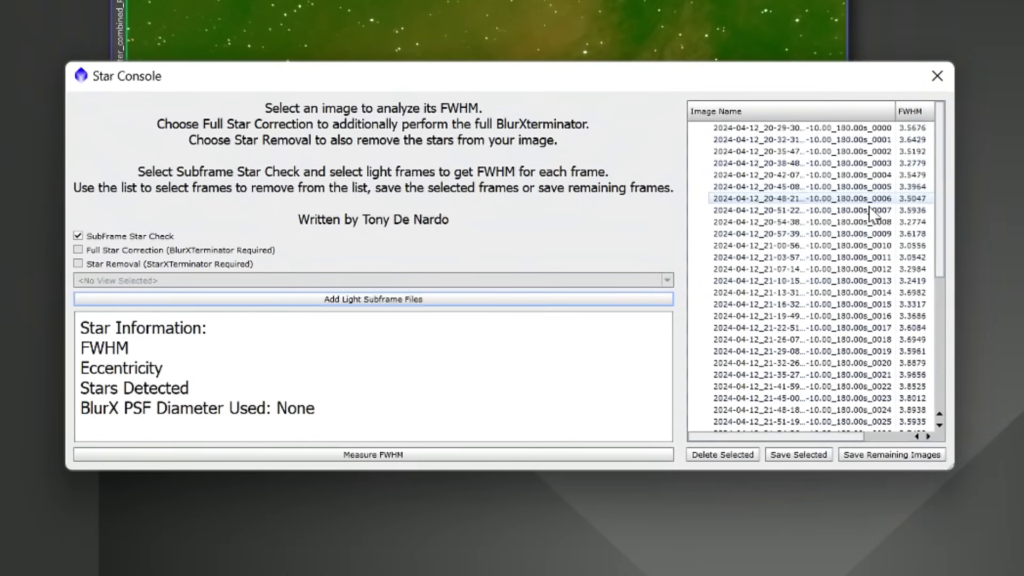
# - Select high-FWHM frames 0031, 0033 and 0035–0044, then choose Save Selected
pyautogui.moveTo(814, 437); pyautogui.dragTo(861, 437)
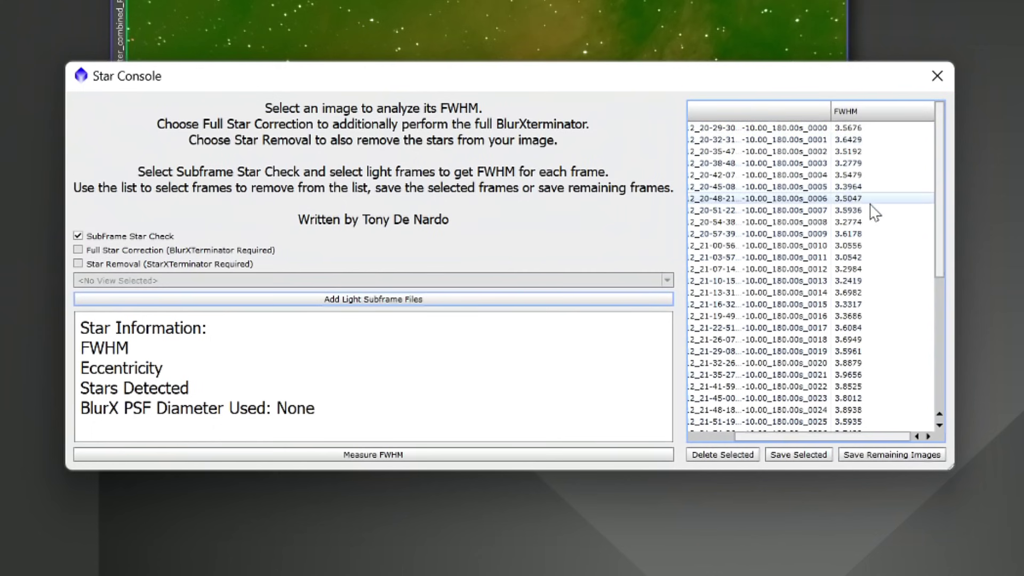
pyautogui.scroll(-6, 874, 212)
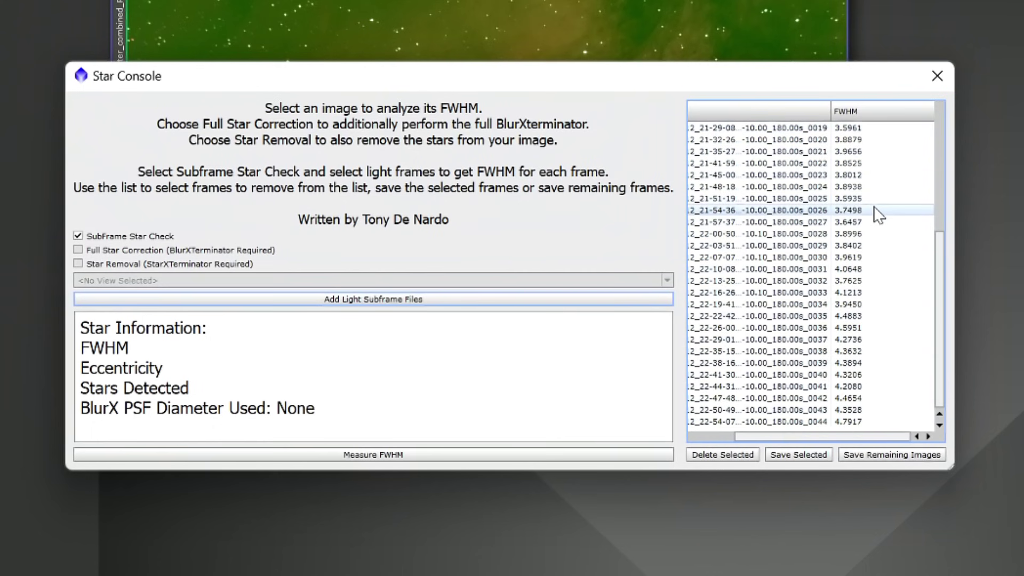
pyautogui.scroll(6, 878, 215)
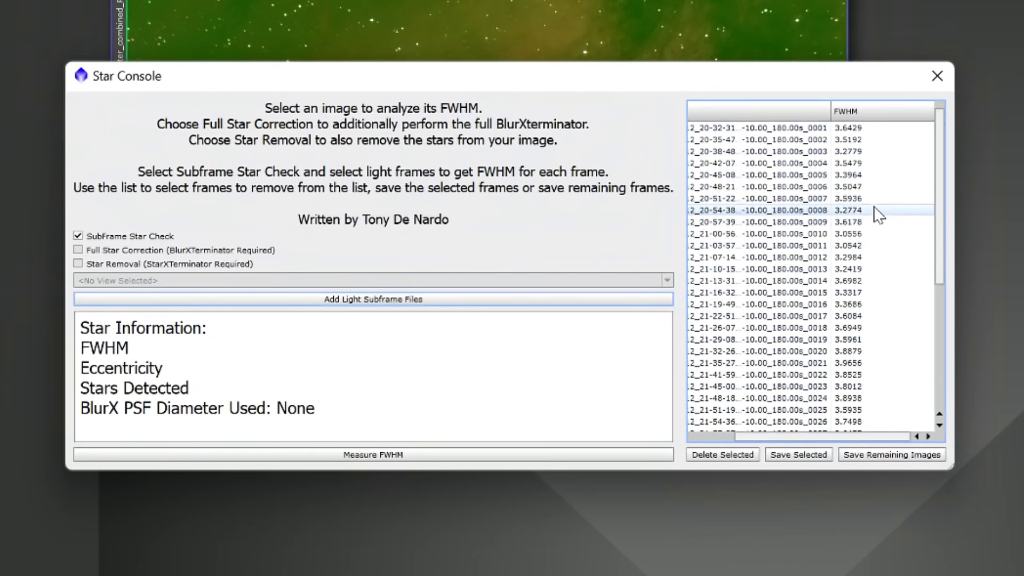
pyautogui.scroll(-6, 875, 210)
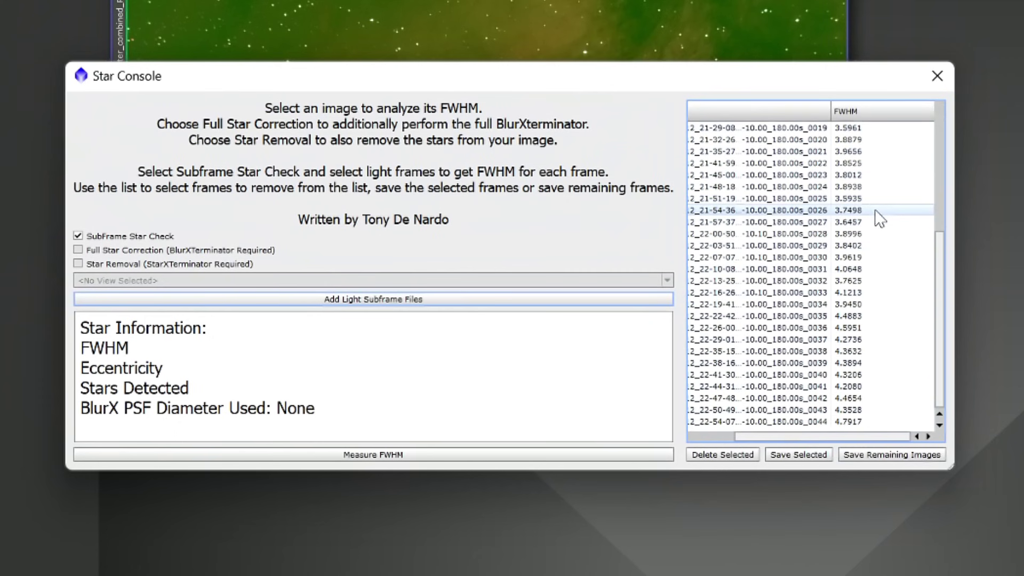
pyautogui.click(855, 320)
pyautogui.keyDown('shift'); pyautogui.click(836, 423); pyautogui.keyUp('shift')
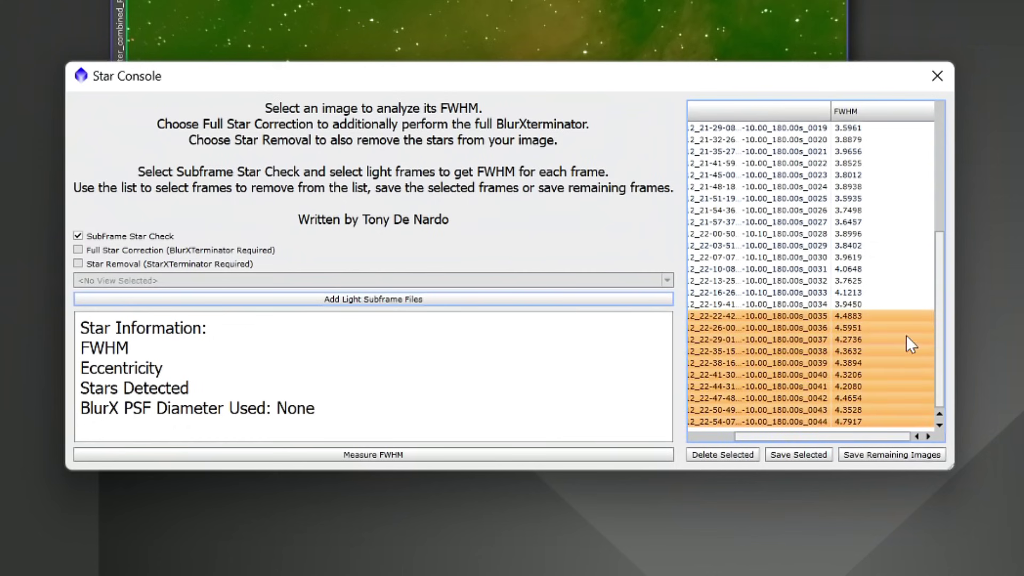
pyautogui.keyDown('ctrl'); pyautogui.click(844, 293); pyautogui.keyUp('ctrl')
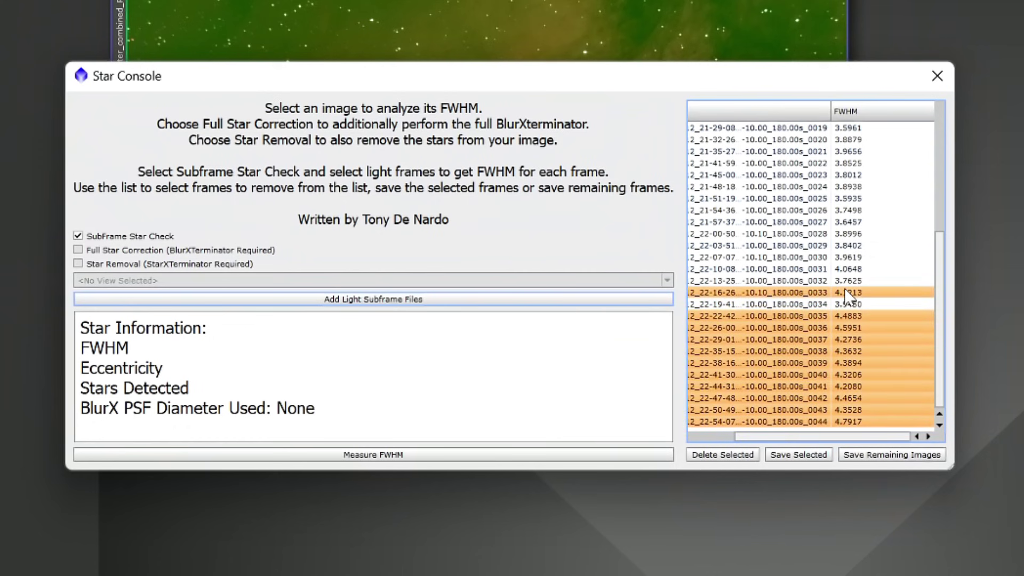
pyautogui.keyDown('ctrl'); pyautogui.click(846, 269); pyautogui.keyUp('ctrl')
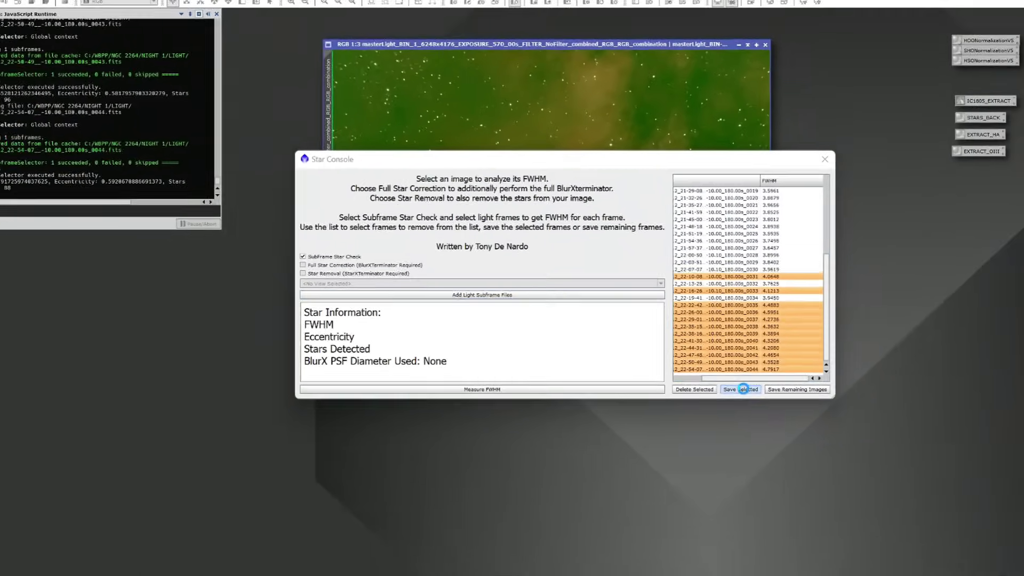
pyautogui.click(803, 454)
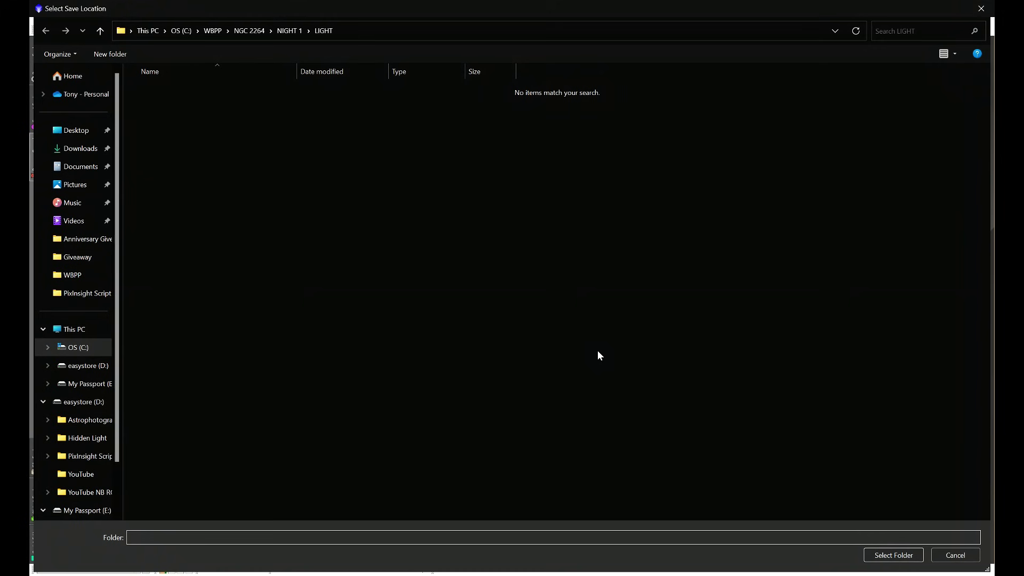
# - Create a new BAD FRAMES folder inside C:\WBPP
pyautogui.click(80, 330)
pyautogui.doubleClick(152, 93)
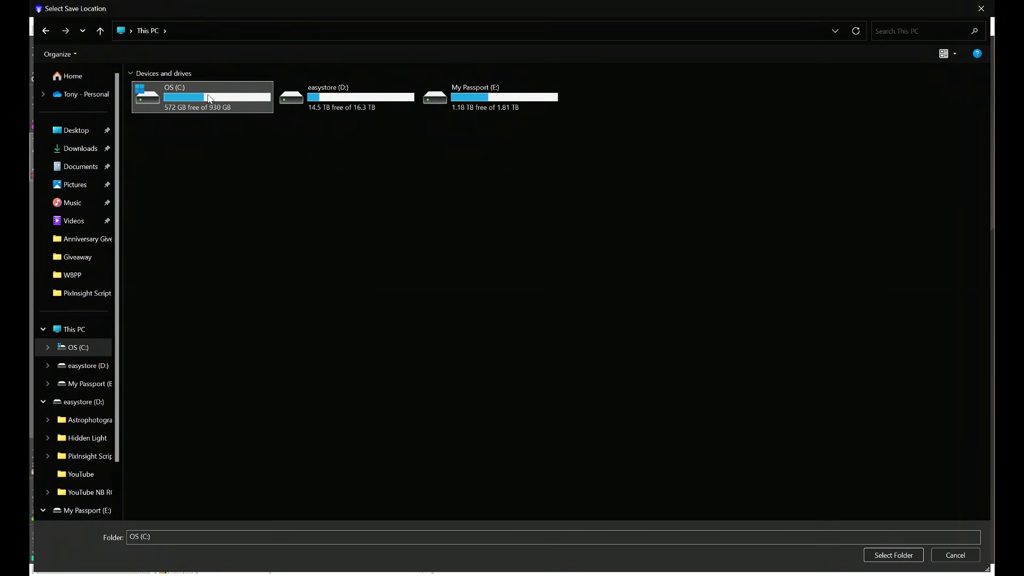
pyautogui.doubleClick(155, 252)
pyautogui.rightClick(206, 212)
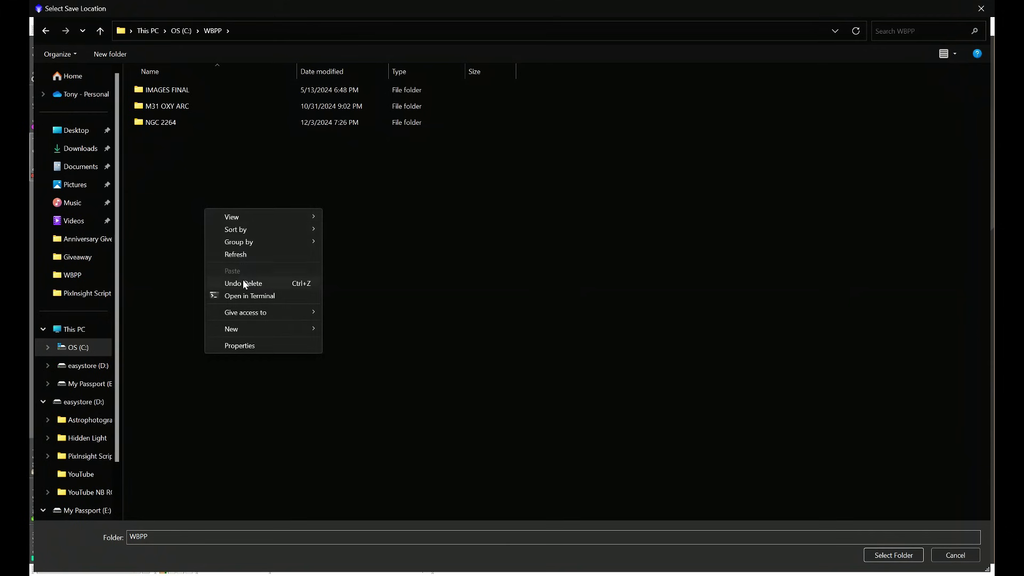
pyautogui.moveTo(234, 327)
pyautogui.click(350, 328)
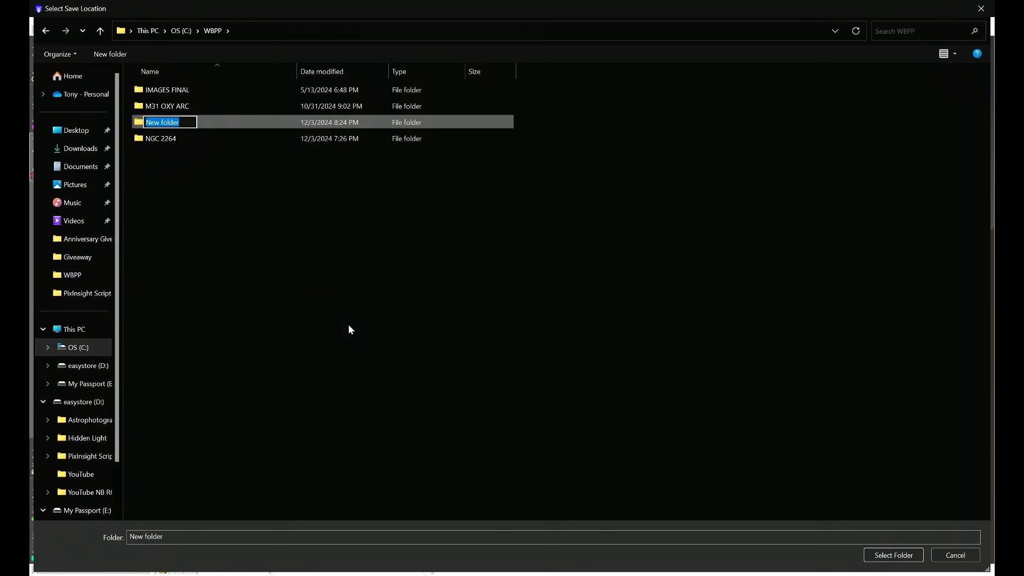
pyautogui.write('BAD FRAMES')
pyautogui.click(348, 324)
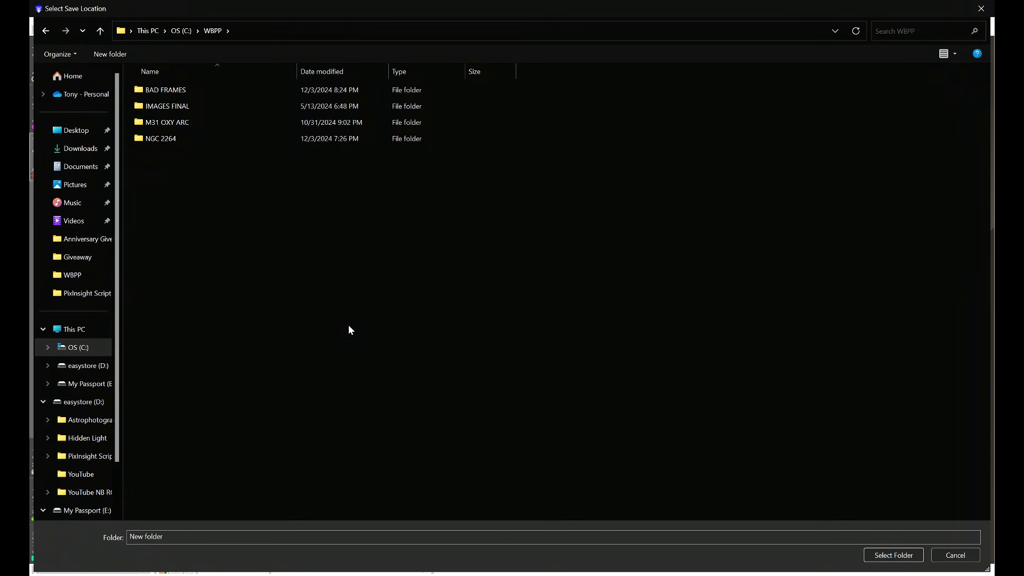
# - Save the selected high-FWHM frames into BAD FRAMES and bring up File Explorer
pyautogui.click(152, 95)
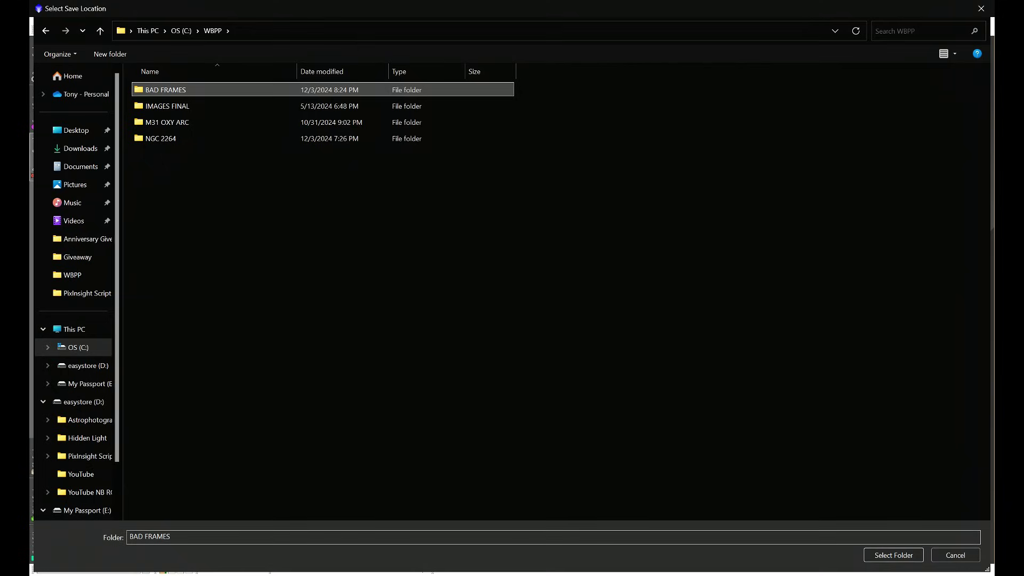
pyautogui.click(897, 556)
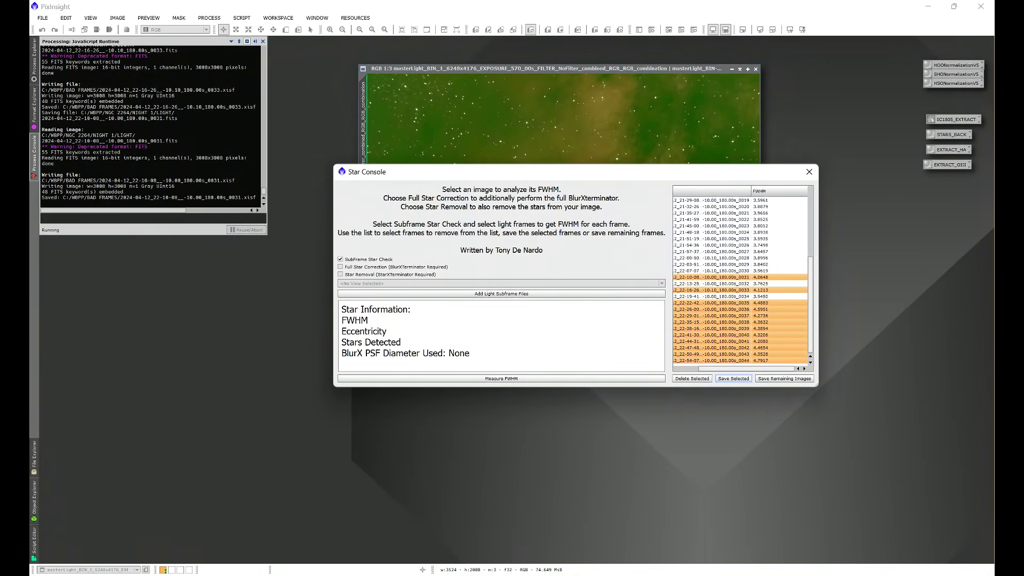
pyautogui.press('super+e')
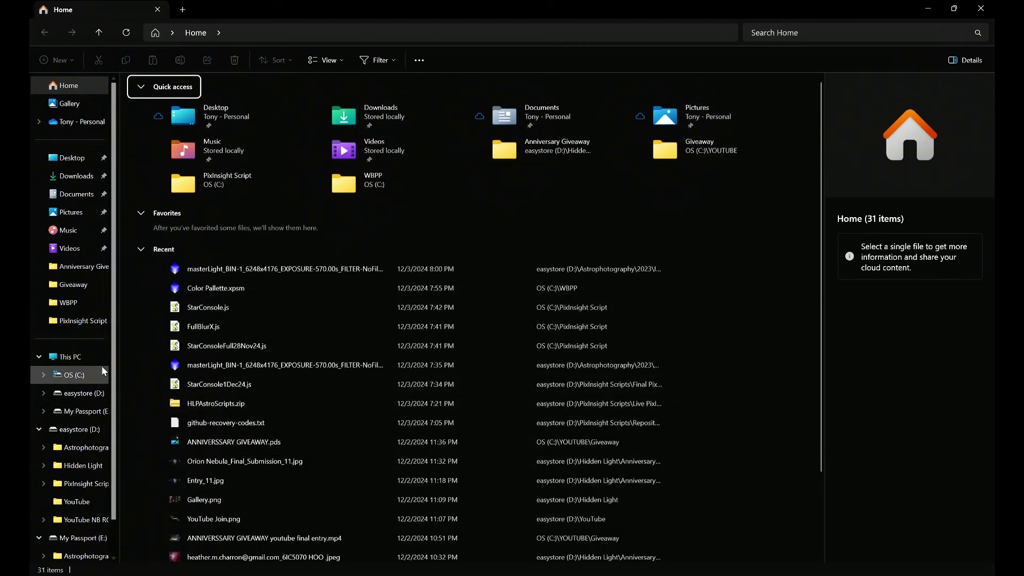
pyautogui.click(91, 358)
# - Browse to C:\WBPP\BAD FRAMES to confirm the 12 saved .xisf frames
pyautogui.doubleClick(181, 109)
pyautogui.doubleClick(165, 250)
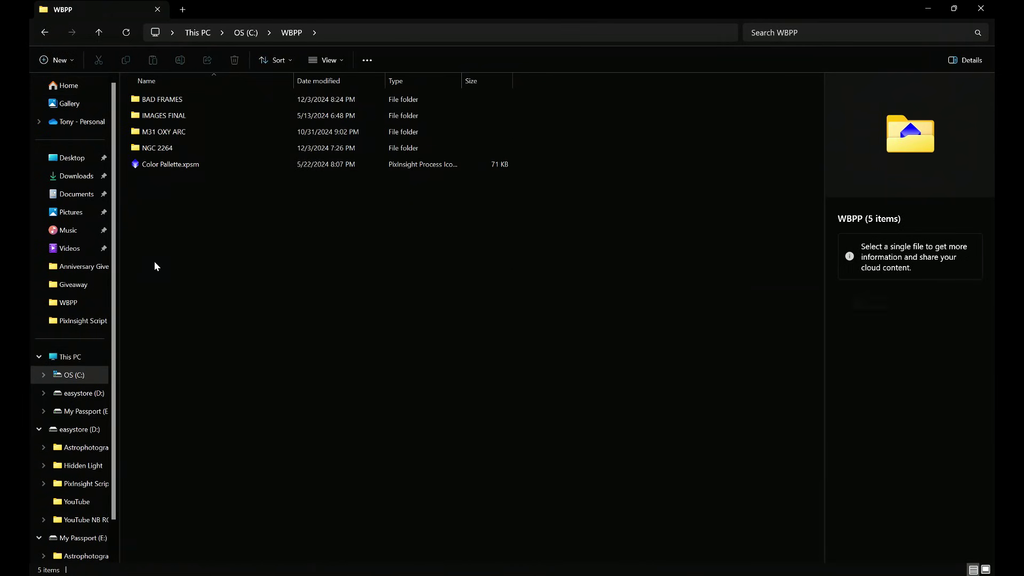
pyautogui.doubleClick(150, 99)
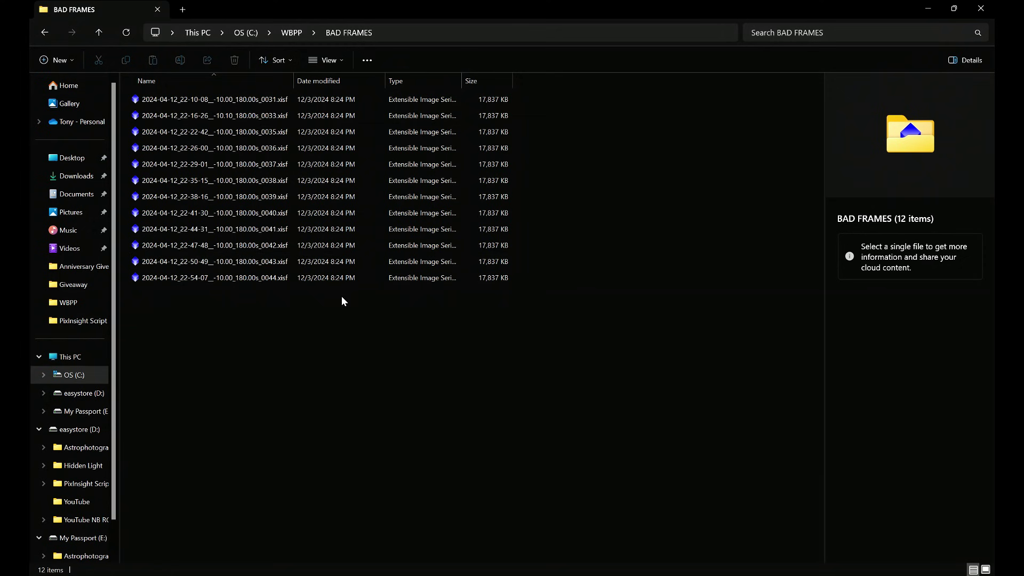
# - Remove the bad frames from the list and start saving the remaining frames in C:\WBPP
pyautogui.click(981, 8)
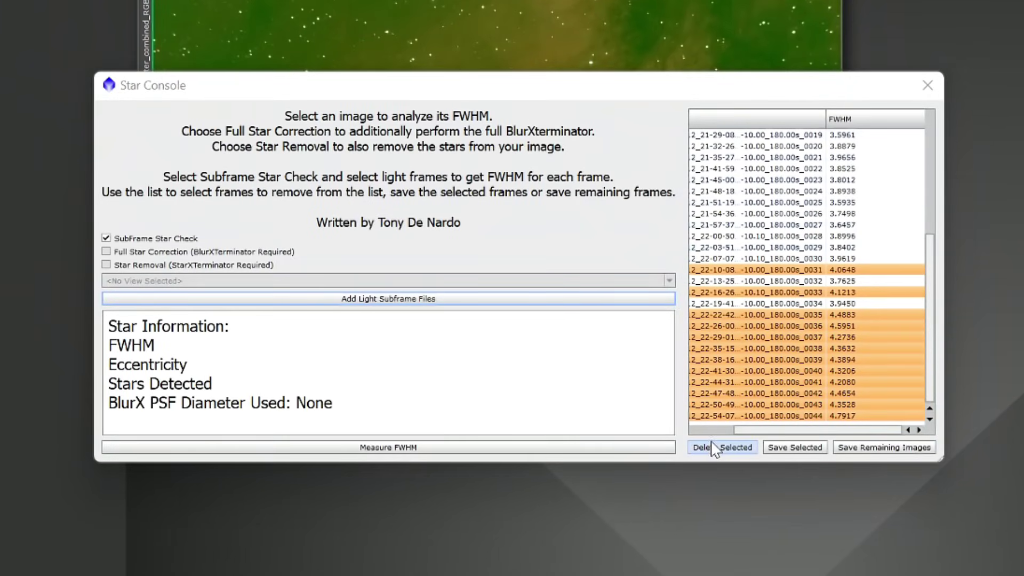
pyautogui.click(714, 448)
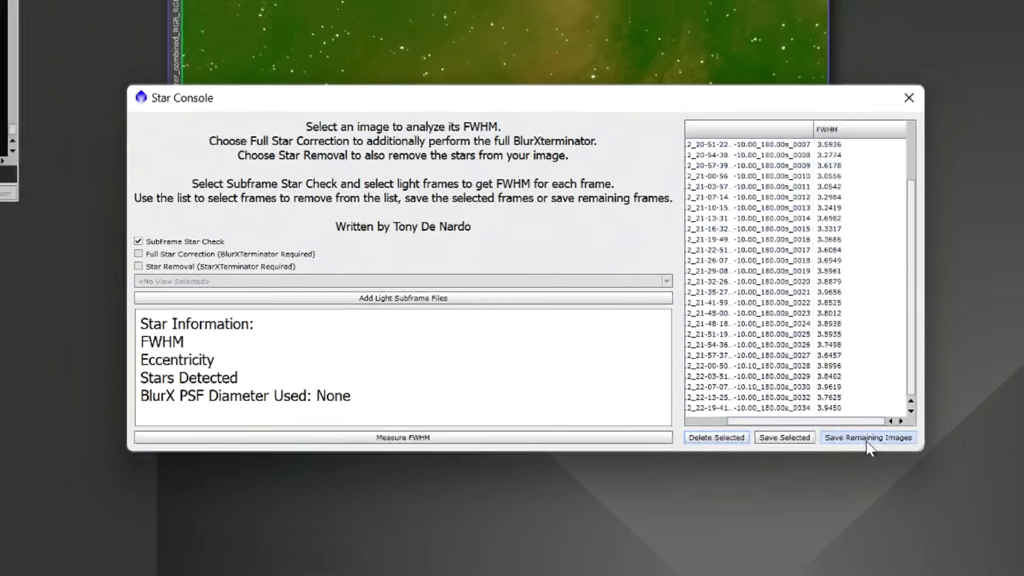
pyautogui.click(884, 448)
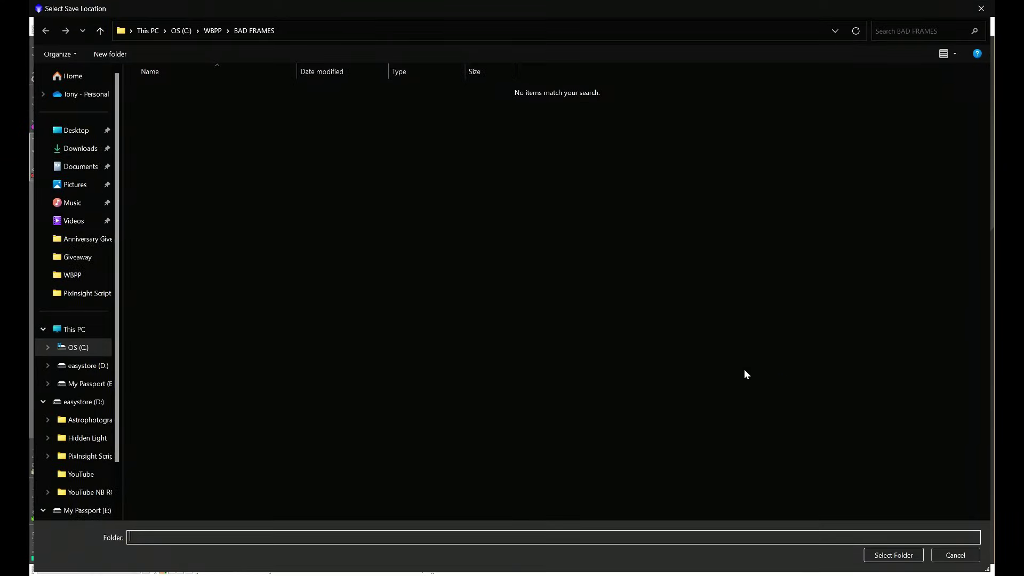
pyautogui.click(75, 329)
pyautogui.doubleClick(163, 94)
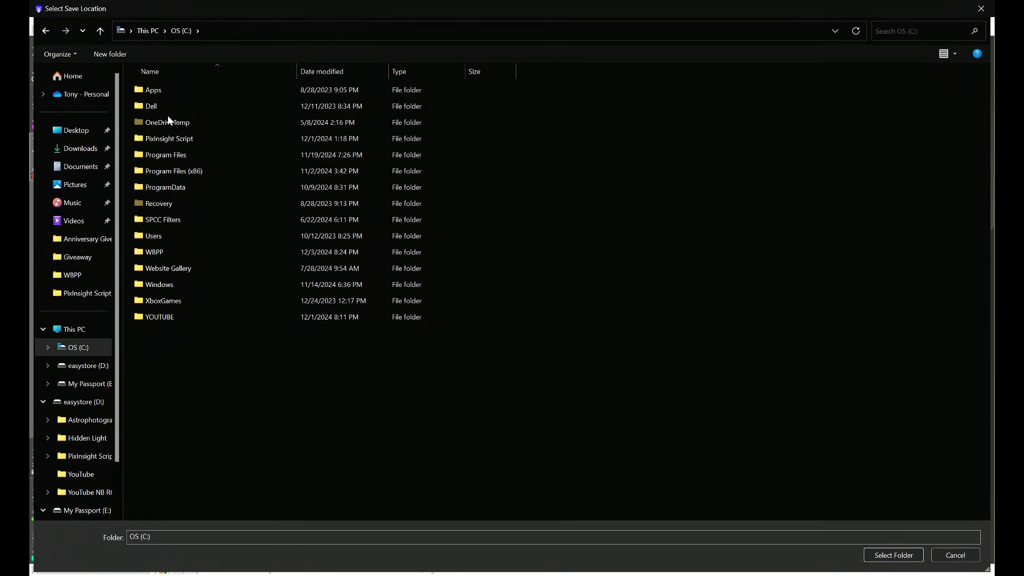
pyautogui.doubleClick(155, 251)
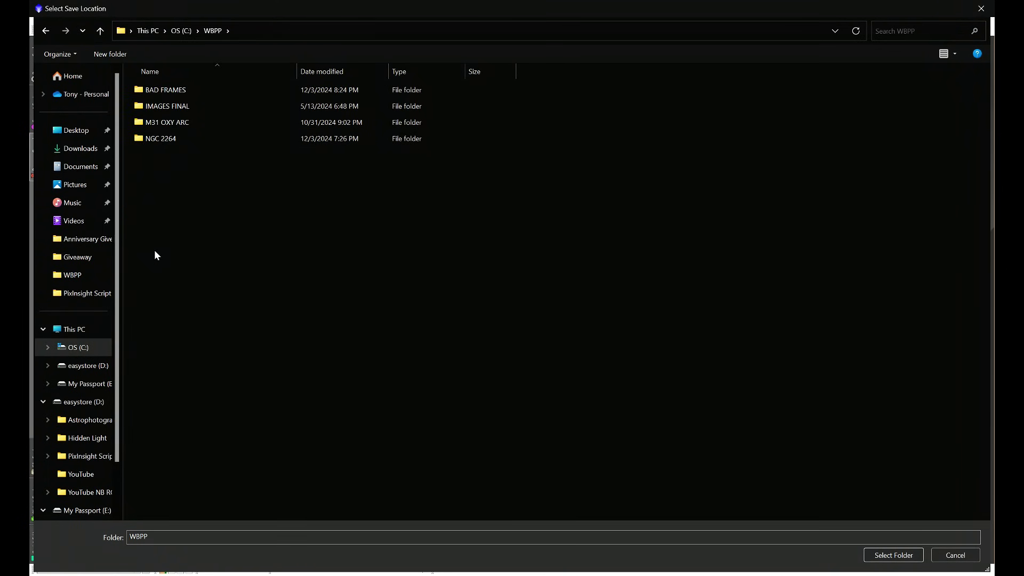
# - Create a GOOD FRAMES folder in WBPP and save the remaining frames there
pyautogui.rightClick(207, 210)
pyautogui.moveTo(298, 330)
pyautogui.click(344, 331)
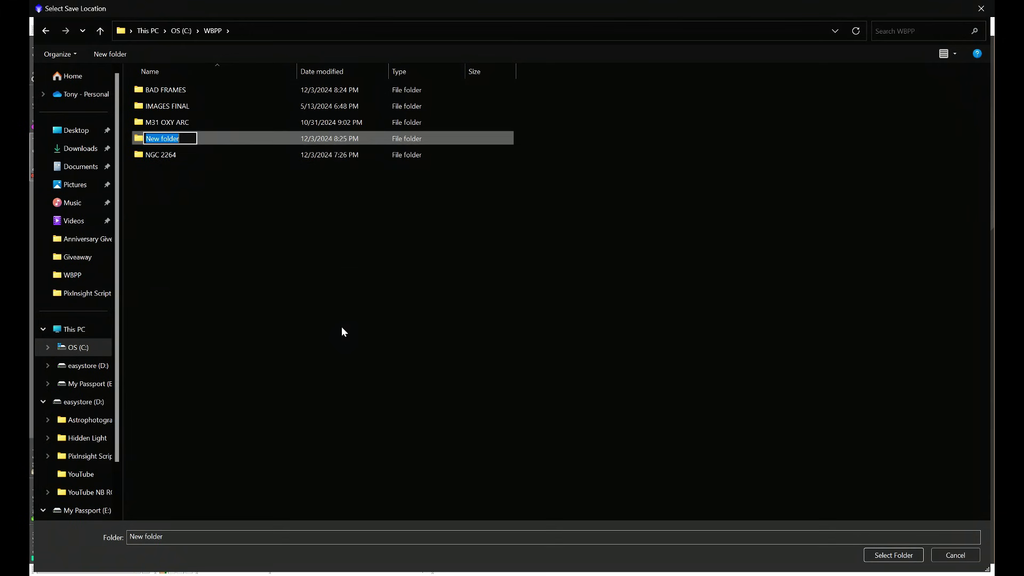
pyautogui.write('GOOD FRAMES')
pyautogui.press('Return')
pyautogui.click(138, 110)
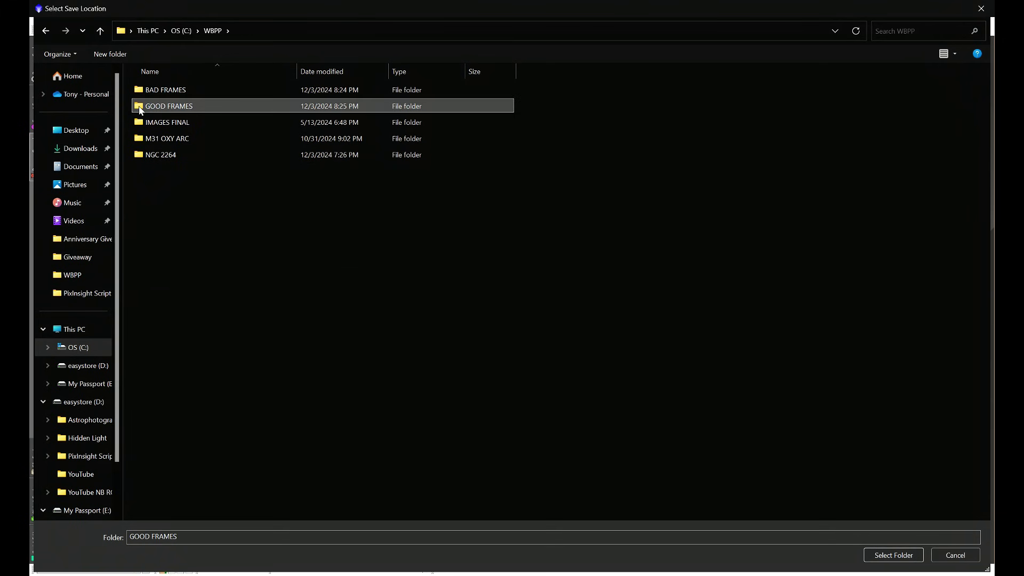
pyautogui.click(894, 555)
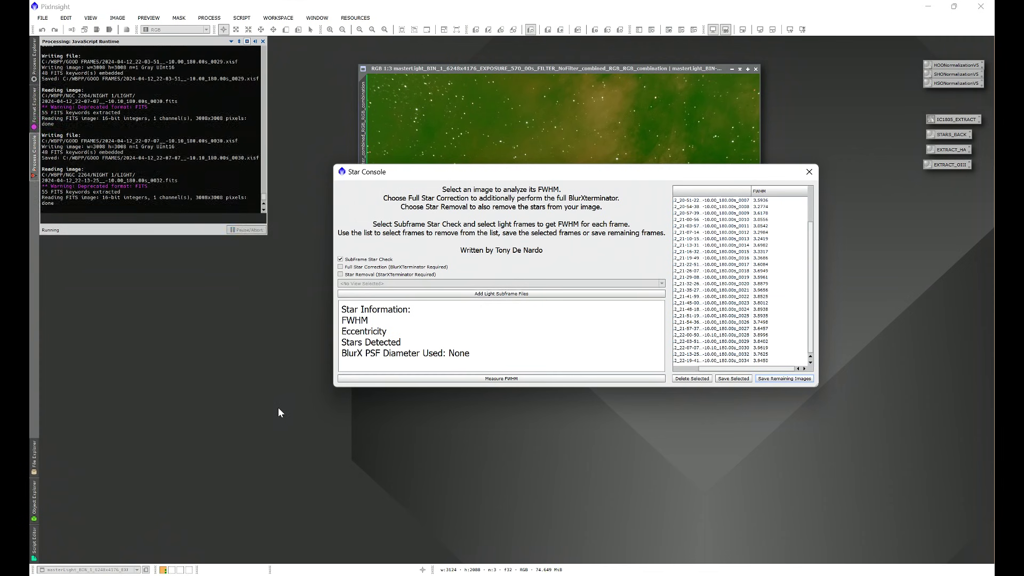
# - Check the 33 .xisf files in C:\WBPP\GOOD FRAMES, then close Explorer and Star Console
pyautogui.press('super+e')
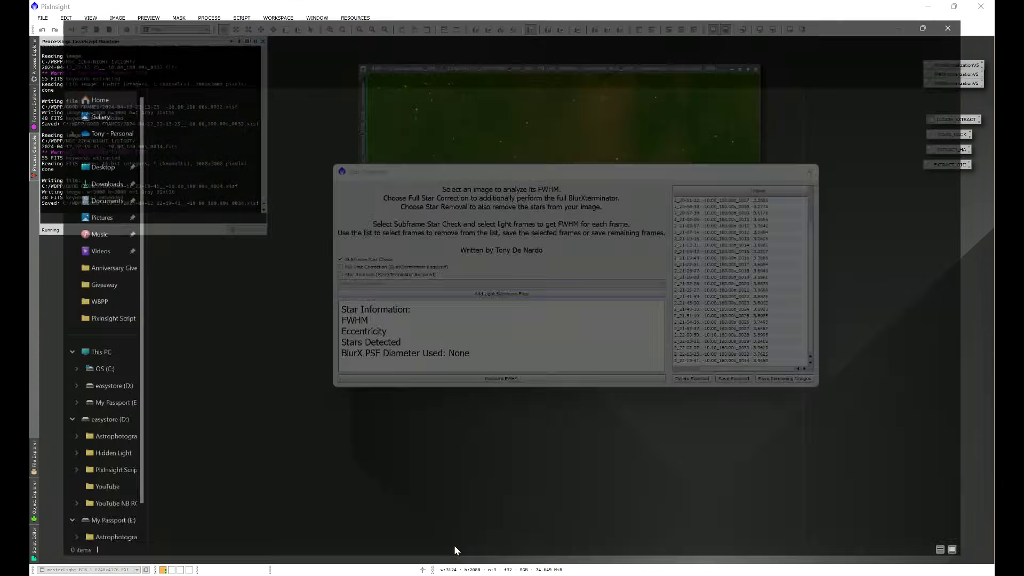
pyautogui.click(70, 356)
pyautogui.doubleClick(175, 119)
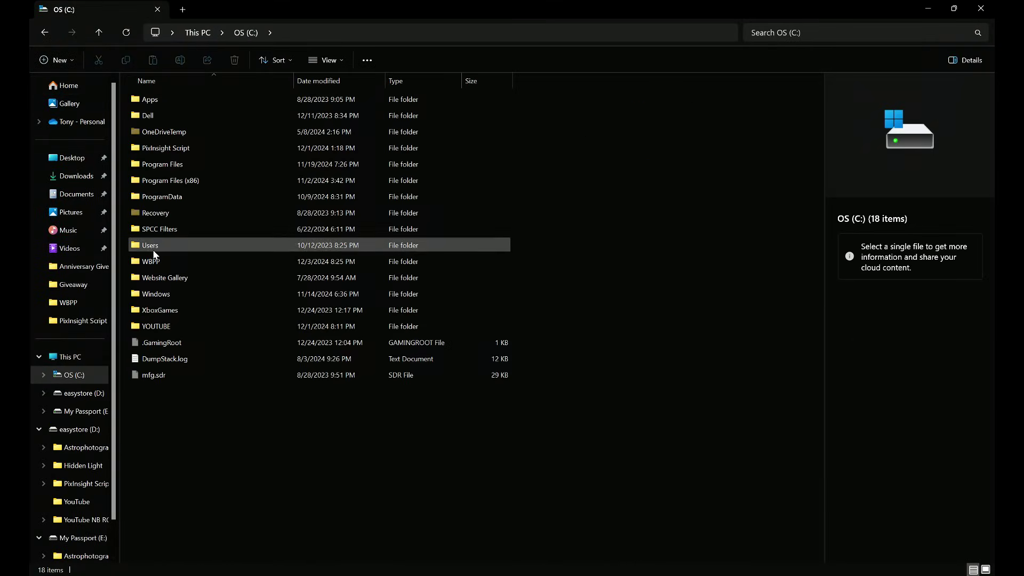
pyautogui.doubleClick(153, 255)
pyautogui.doubleClick(142, 113)
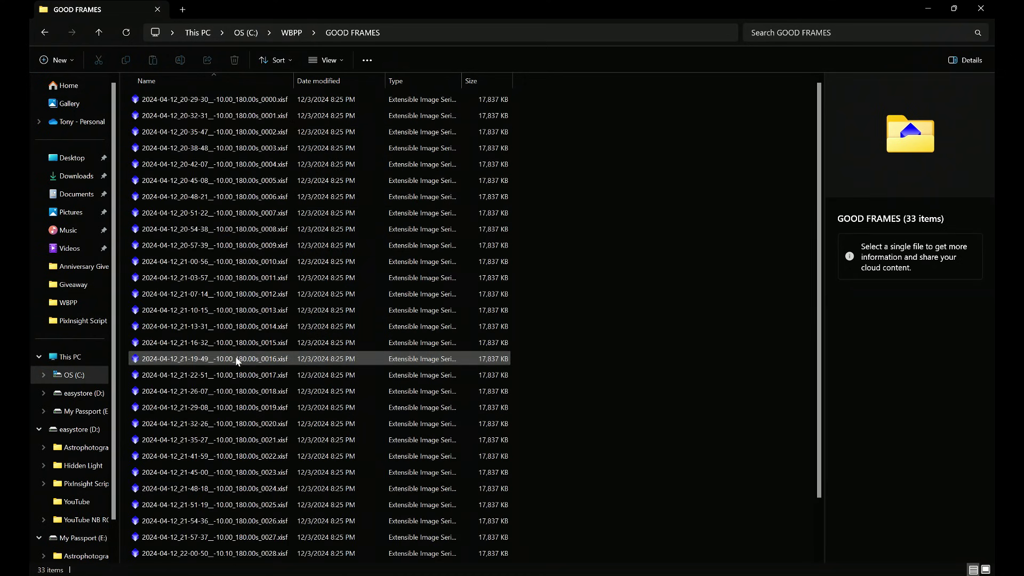
pyautogui.scroll(-1, 245, 358)
pyautogui.scroll(1, 251, 360)
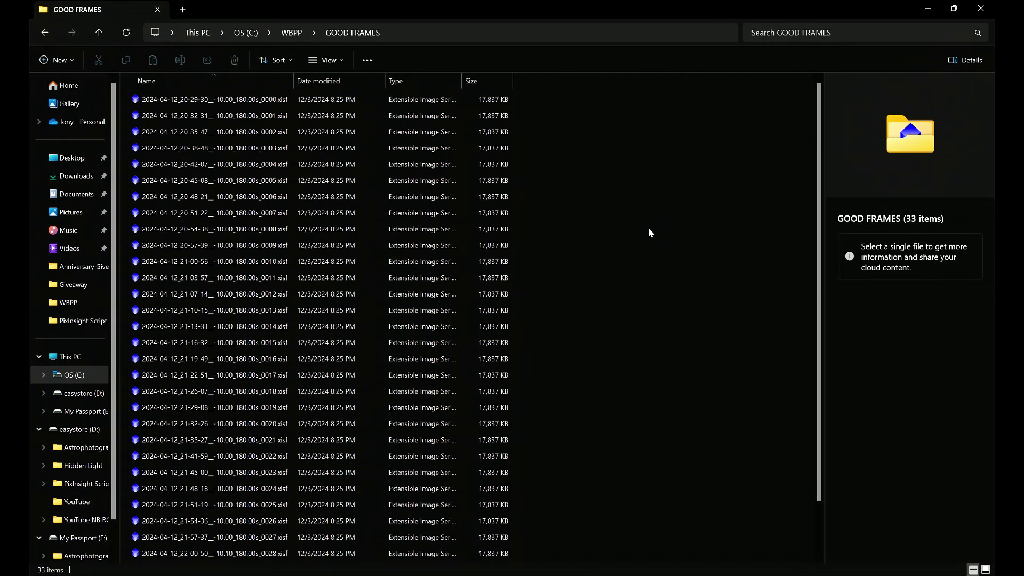
pyautogui.click(982, 10)
pyautogui.click(808, 170)
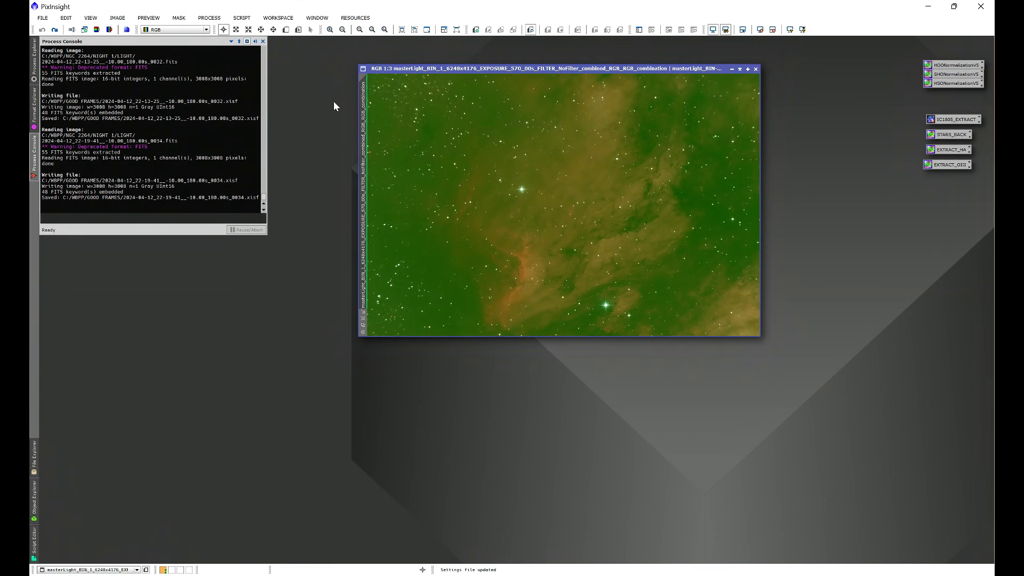
# - Launch the HLP Star Console script and move its dialog aside
pyautogui.click(242, 18)
pyautogui.moveTo(253, 85)
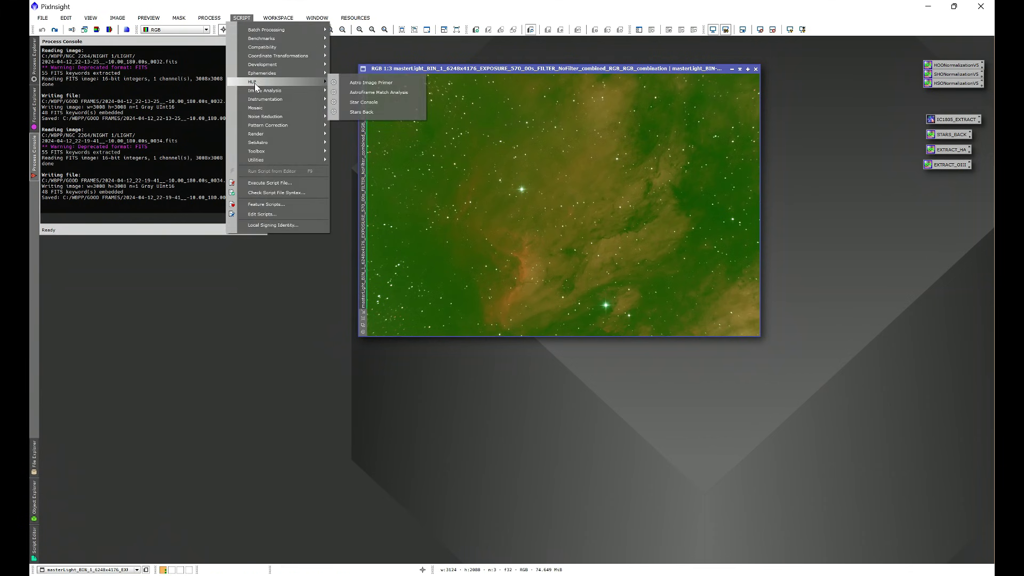
pyautogui.click(377, 97)
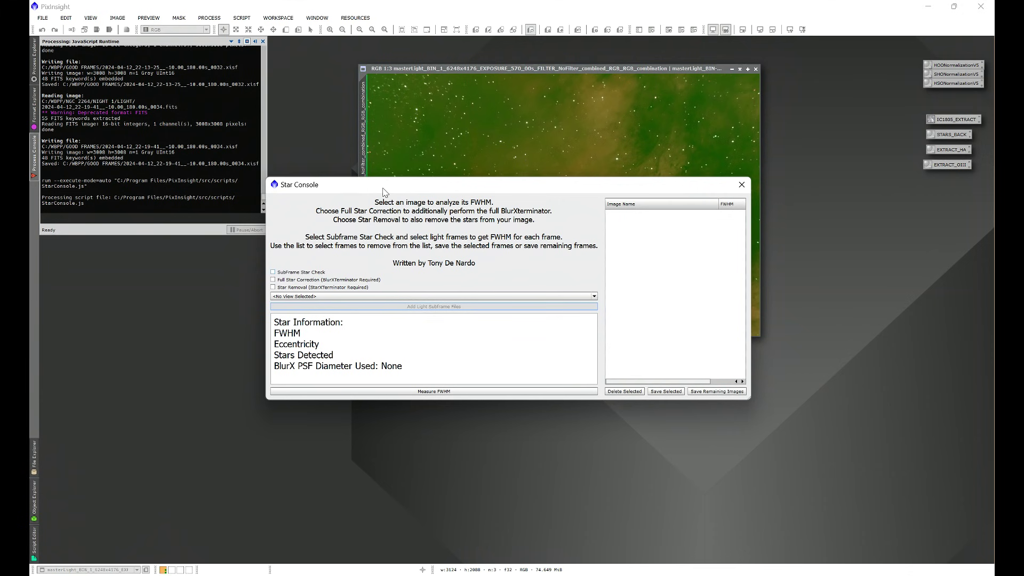
pyautogui.moveTo(385, 187); pyautogui.dragTo(482, 165)
# - Measure the masterLight RGB combination (FWHM 2.9349, 1741 stars) and enable Full Star Correction
pyautogui.click(405, 274)
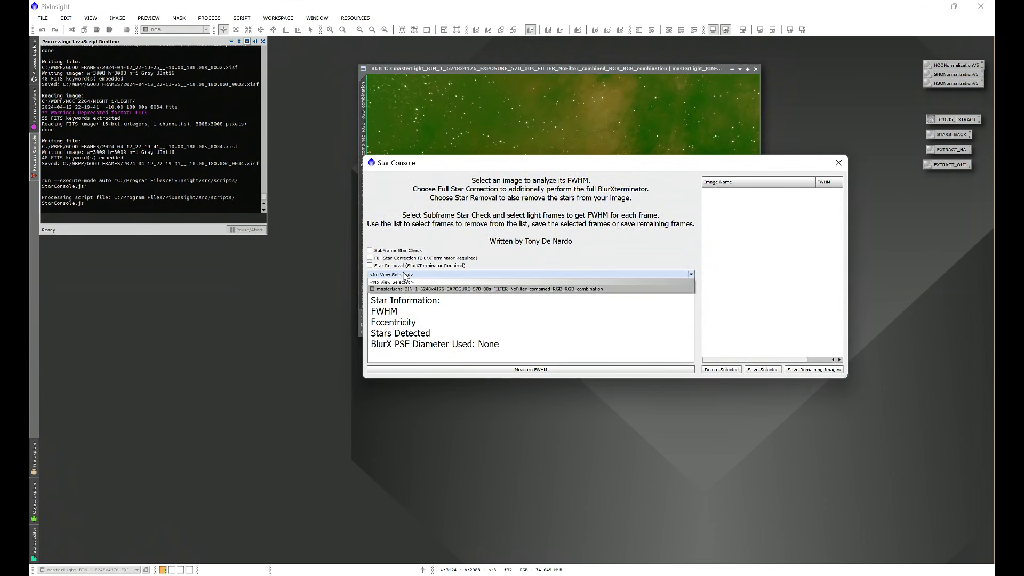
pyautogui.click(417, 290)
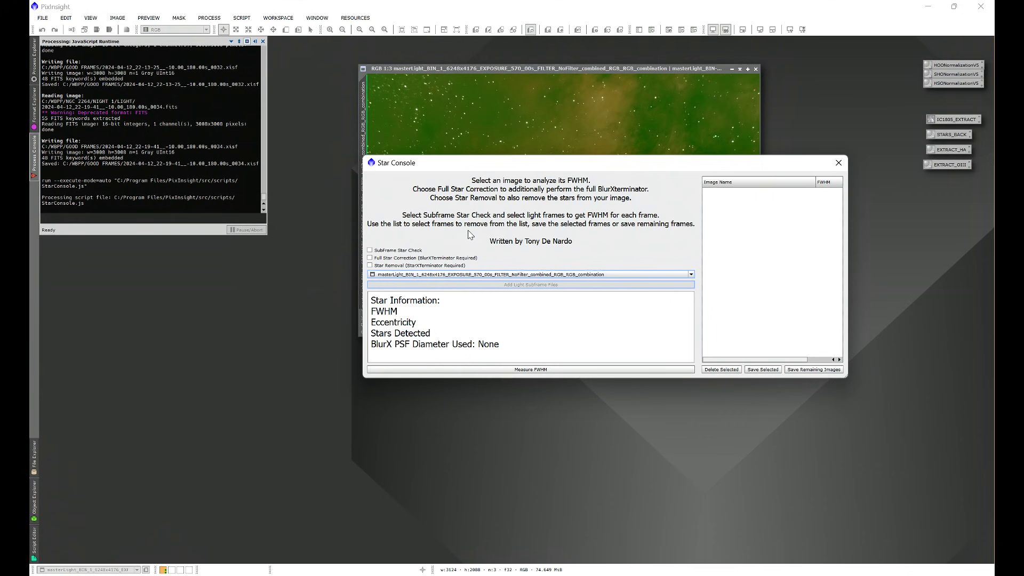
pyautogui.click(525, 370)
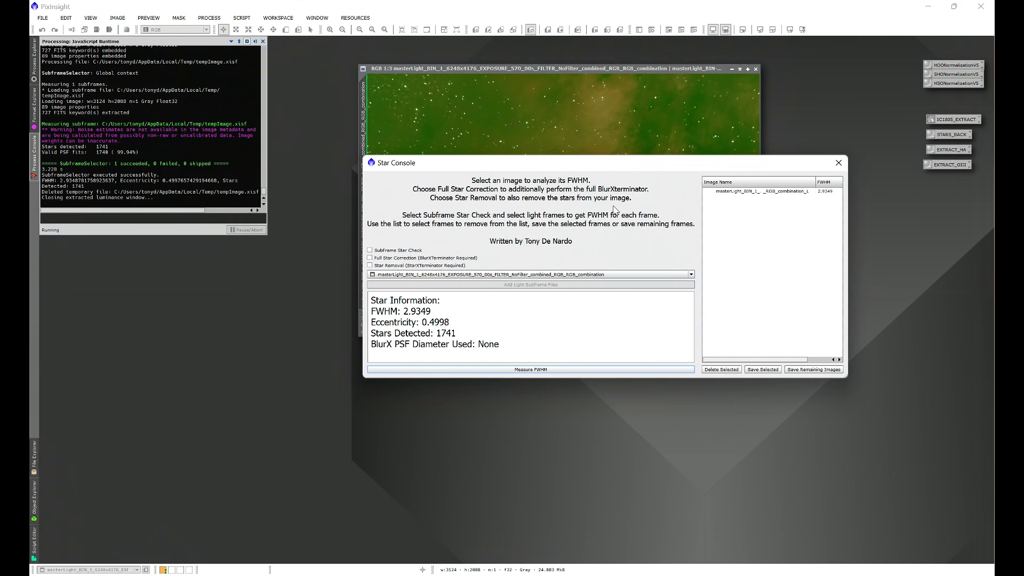
pyautogui.click(370, 258)
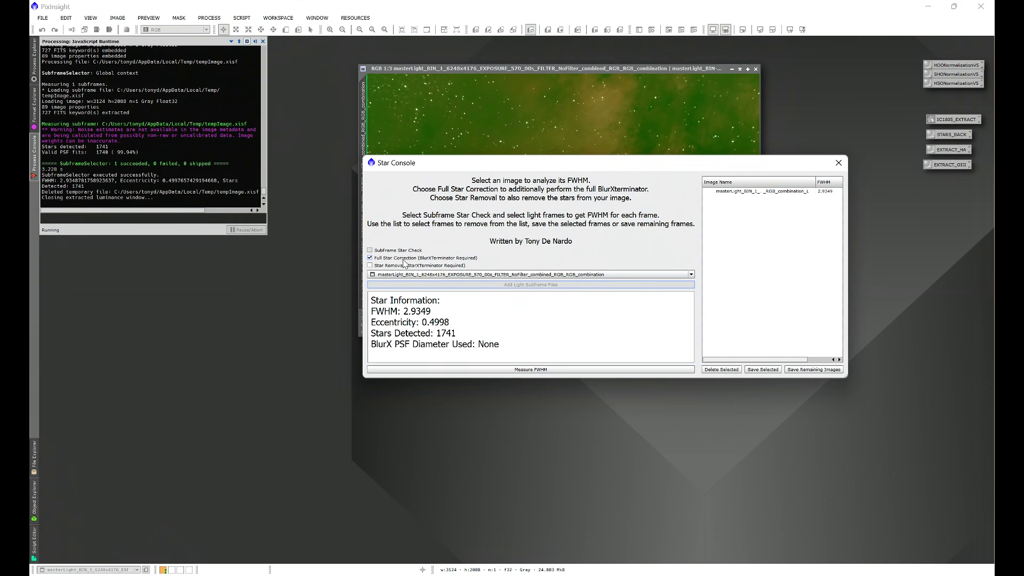
# - Rerun with full BlurXTerminator correction at PSF diameter 2.93, then close Star Console
pyautogui.click(523, 371)
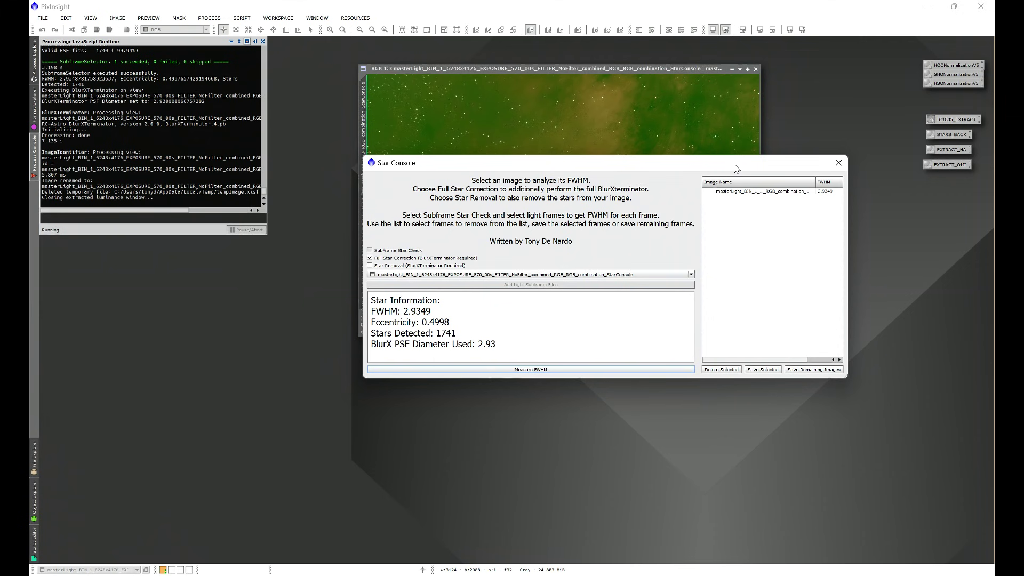
pyautogui.click(839, 163)
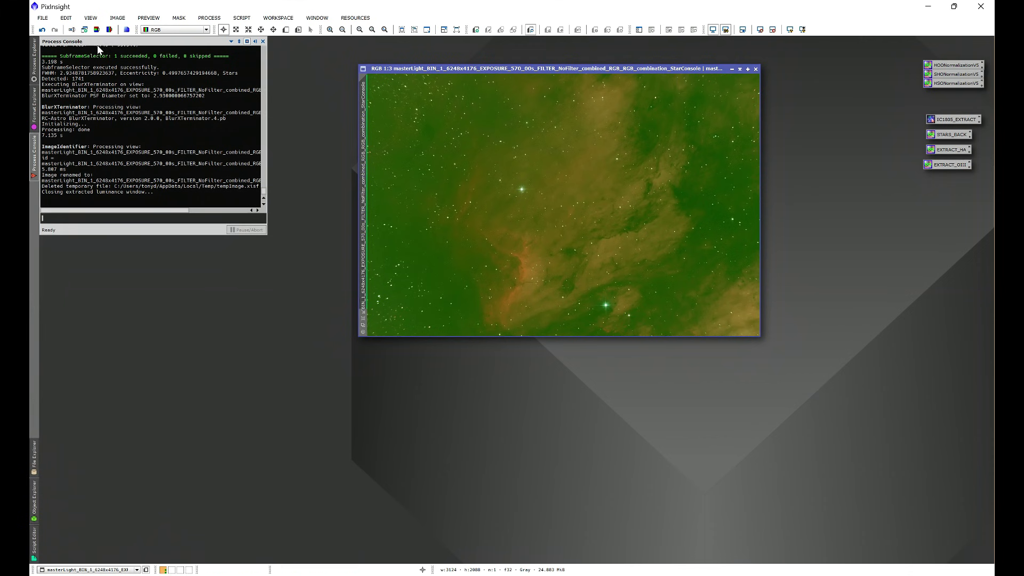
pyautogui.click(42, 30)
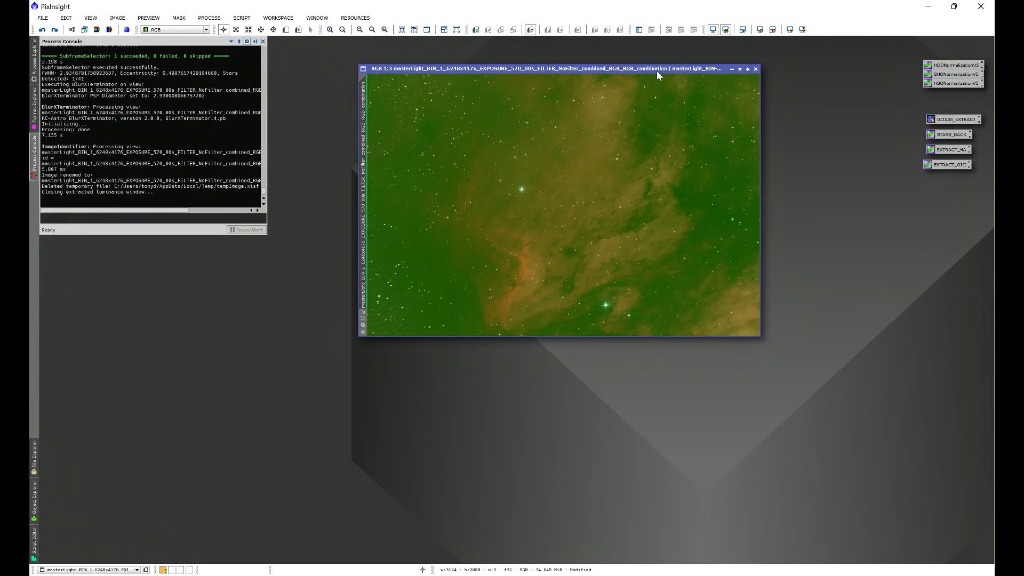
pyautogui.click(42, 30)
pyautogui.click(55, 30)
pyautogui.click(42, 29)
pyautogui.click(55, 30)
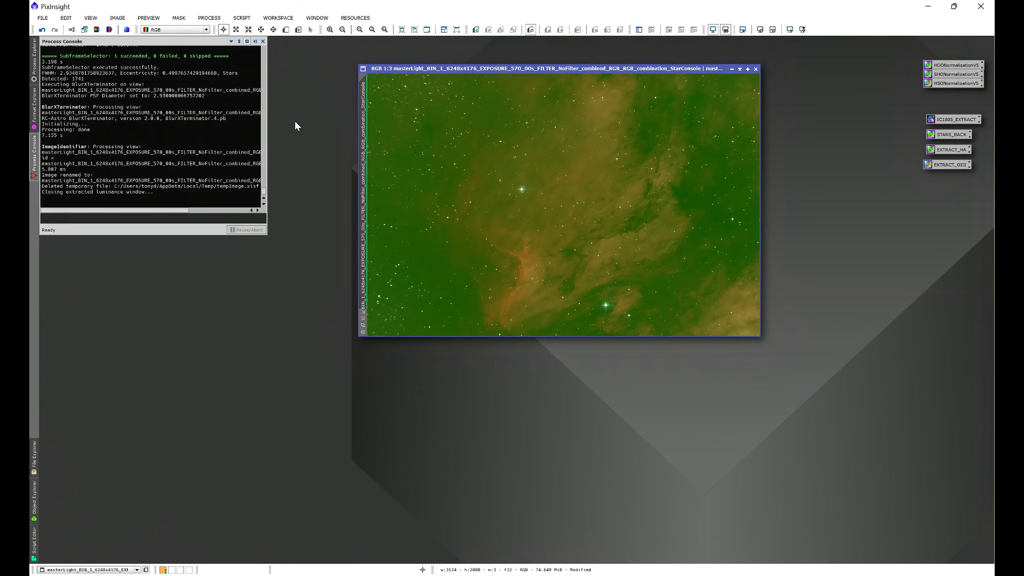
pyautogui.click(149, 19)
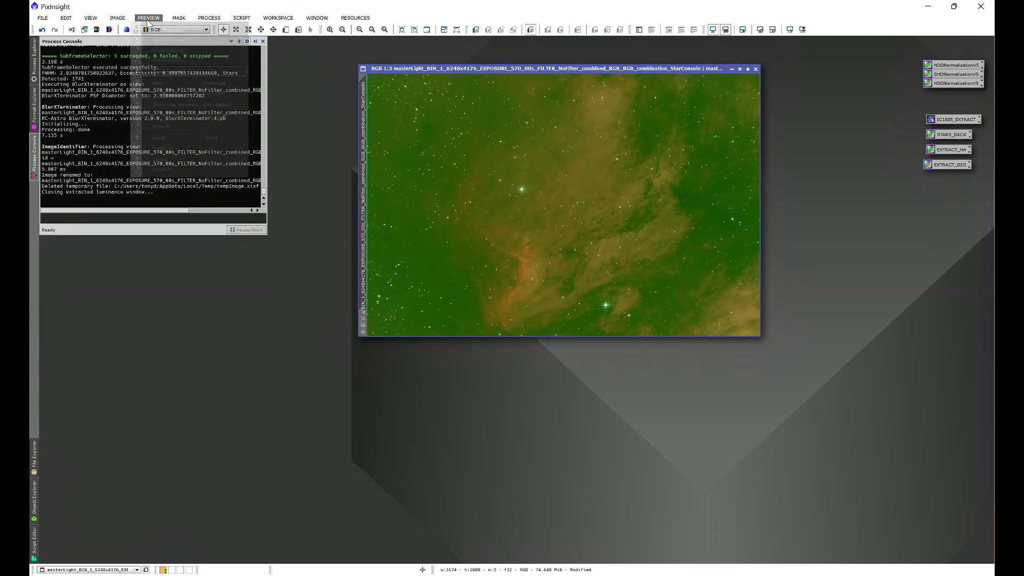
pyautogui.moveTo(93, 20)
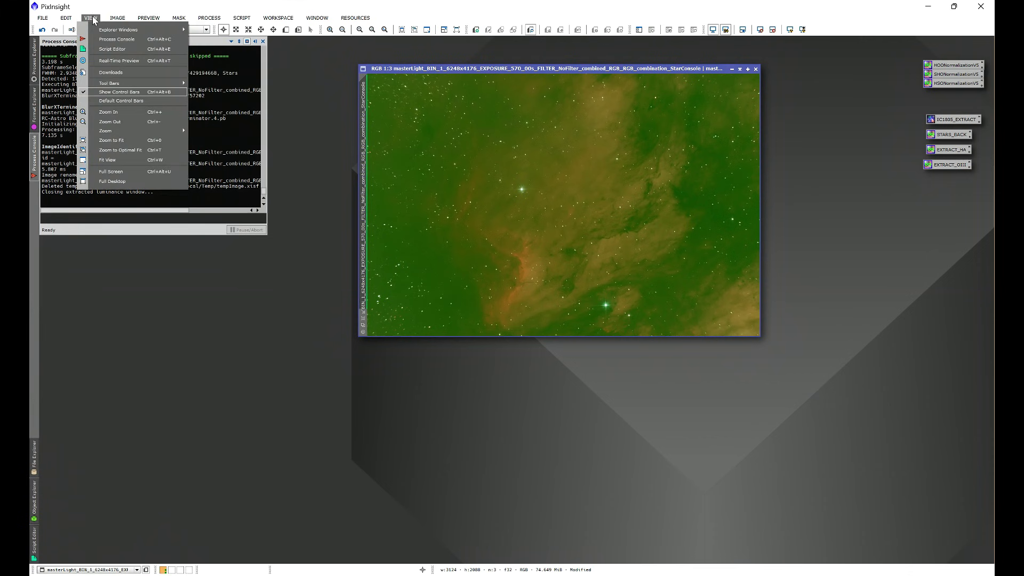
pyautogui.moveTo(128, 30)
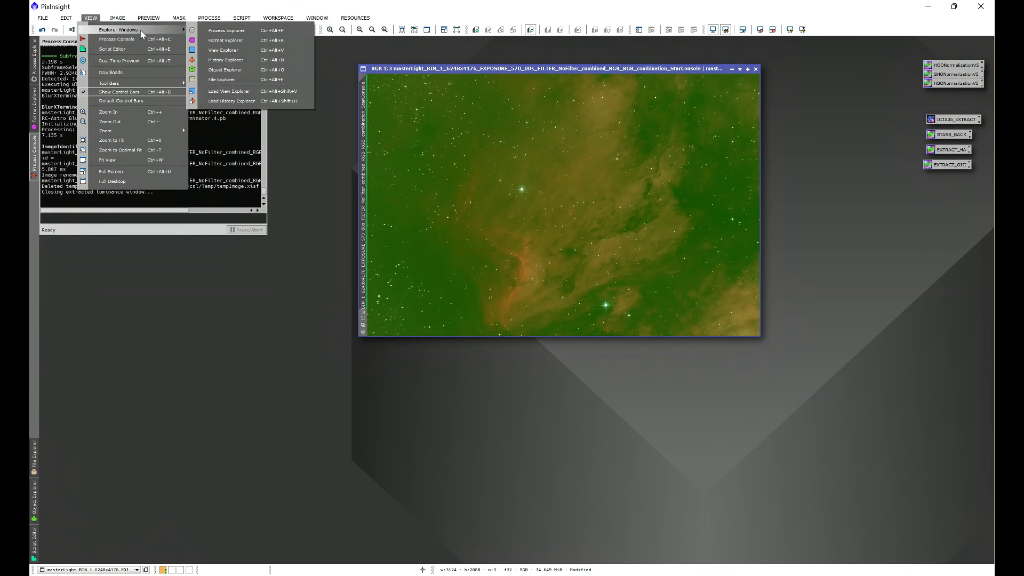
pyautogui.click(239, 63)
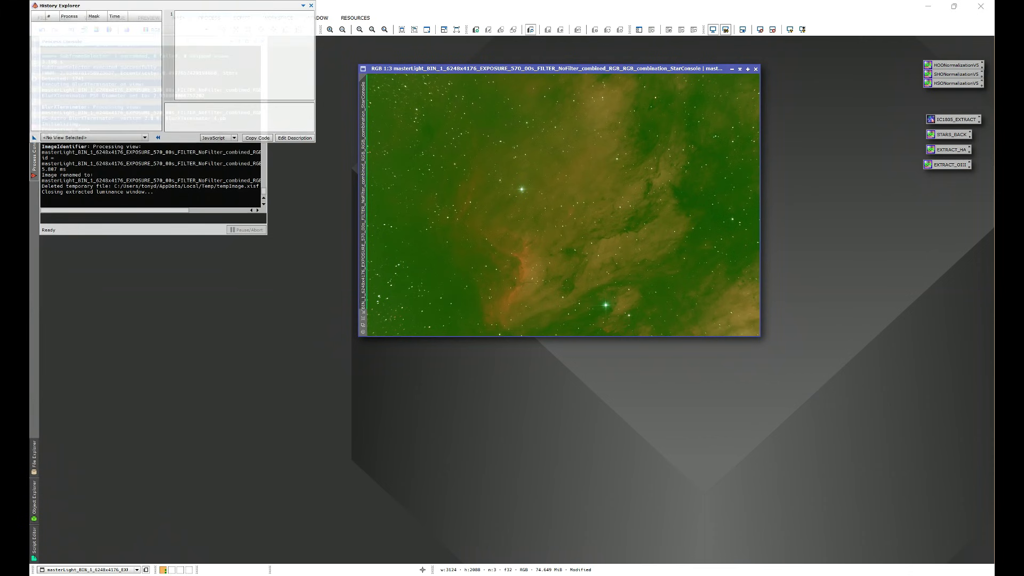
pyautogui.click(75, 138)
pyautogui.click(75, 152)
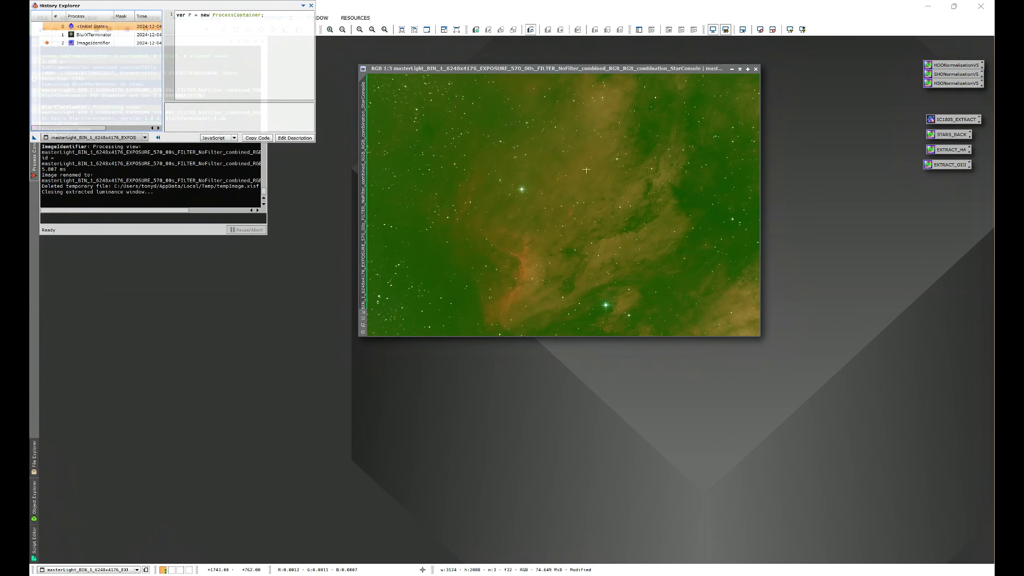
pyautogui.click(72, 35)
pyautogui.doubleClick(72, 34)
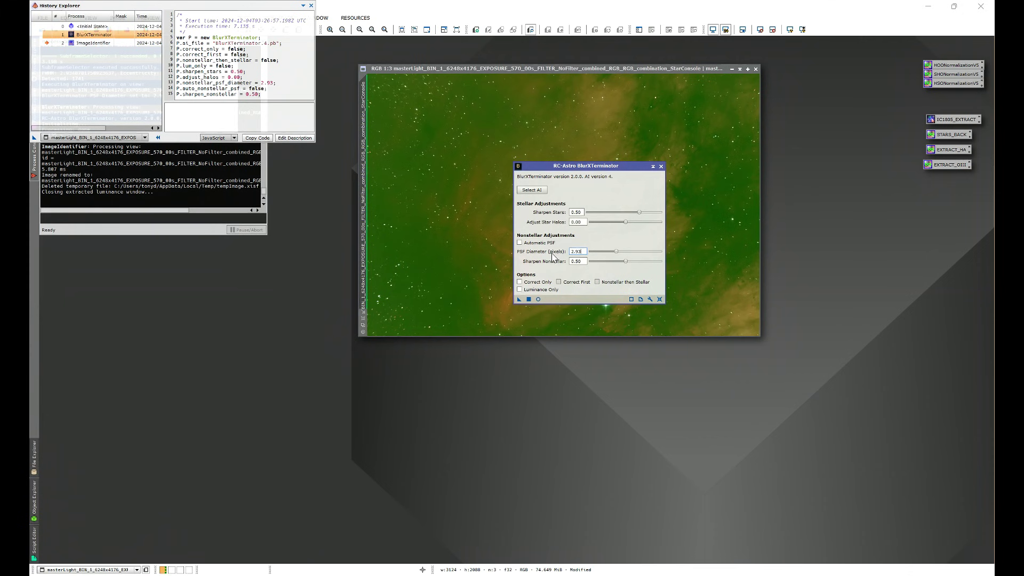
pyautogui.click(661, 166)
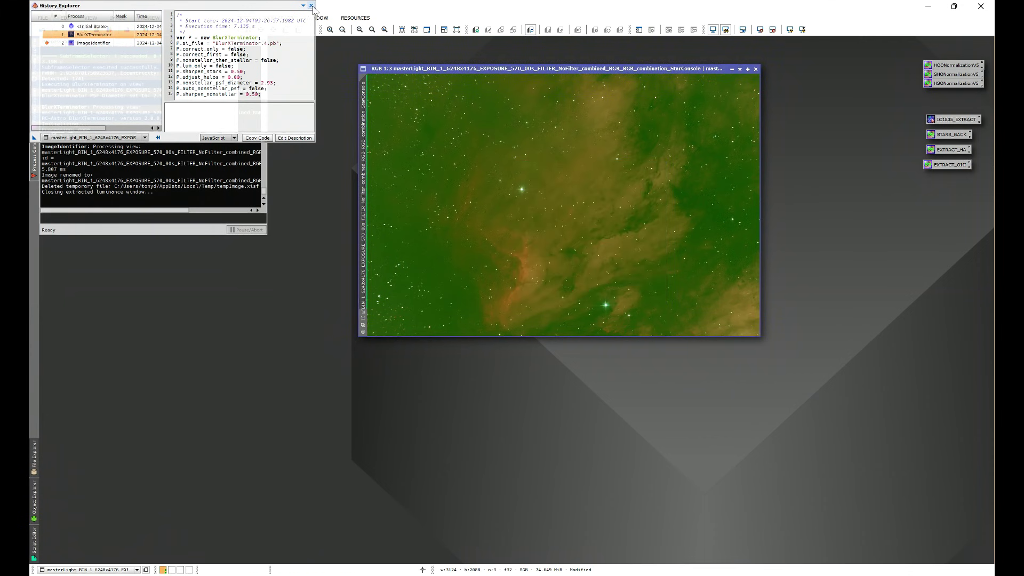
pyautogui.click(311, 5)
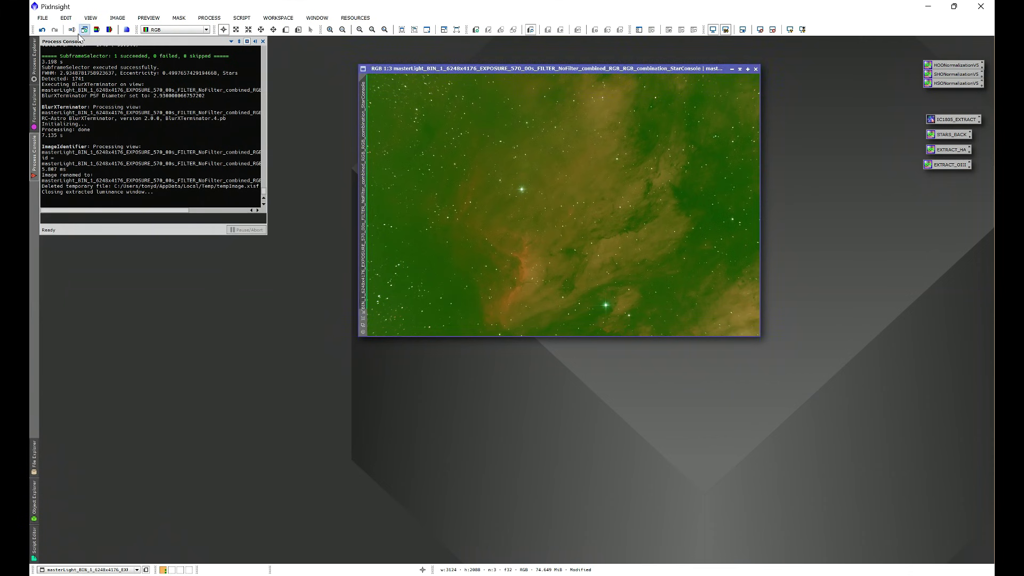
# - Undo the star correction, then rerun Star Console on the RGB master with Full Star Correction and Star Removal
pyautogui.click(42, 29)
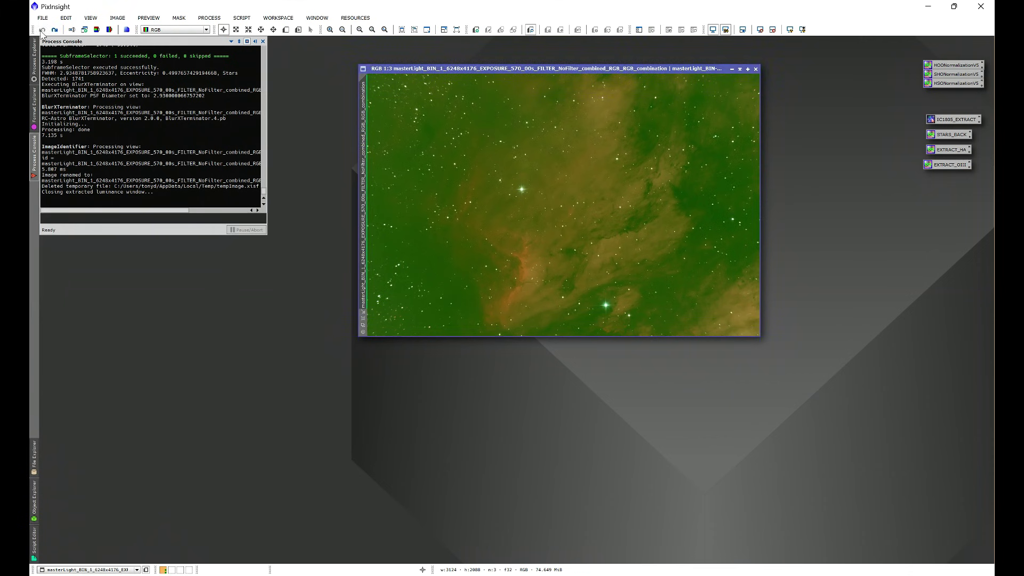
pyautogui.click(242, 18)
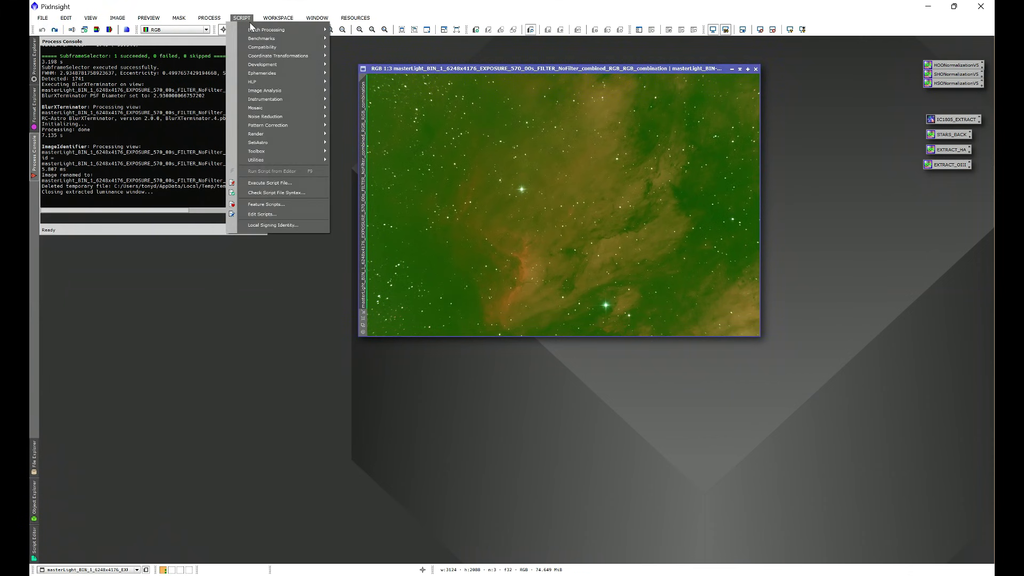
pyautogui.moveTo(282, 81)
pyautogui.click(373, 102)
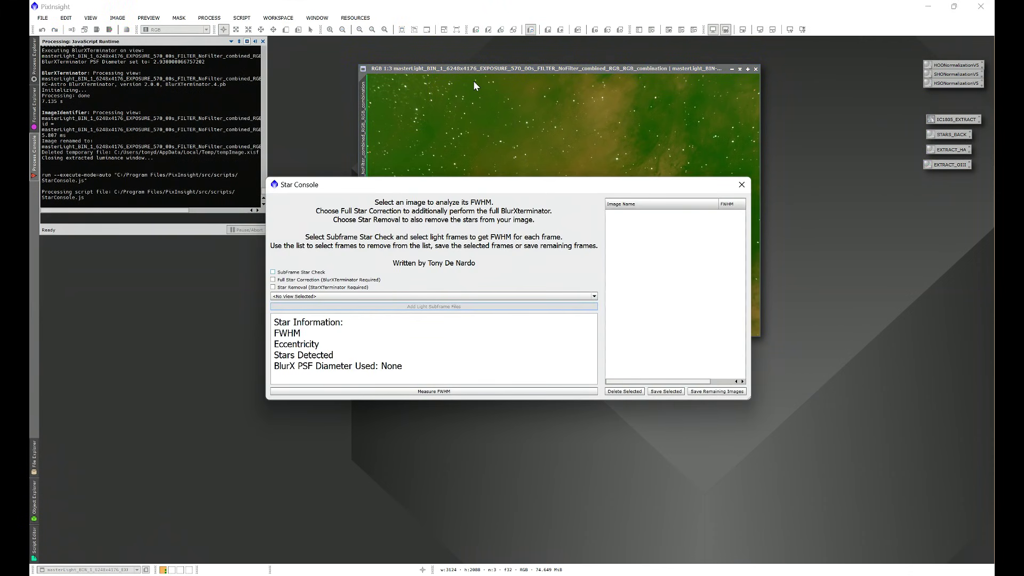
pyautogui.click(273, 280)
pyautogui.click(273, 287)
pyautogui.click(280, 297)
pyautogui.click(291, 307)
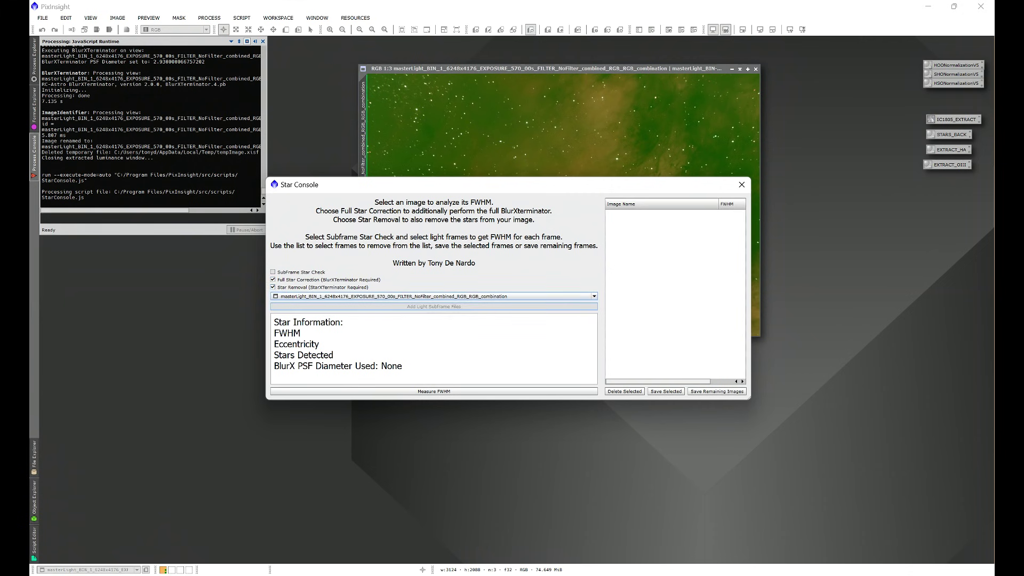
pyautogui.click(430, 392)
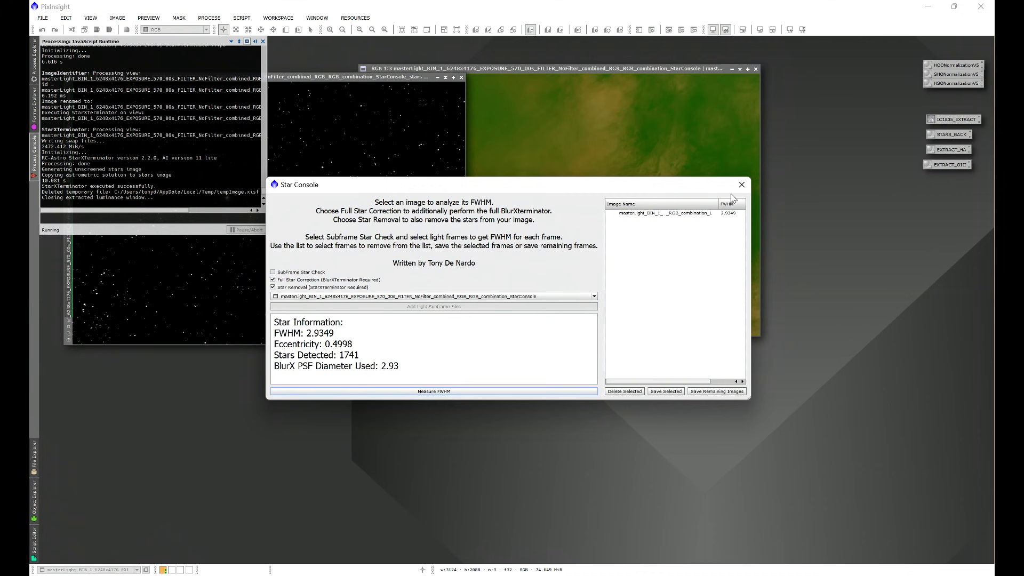
# - Close Star Console and place the starless and stars-only image windows side by side
pyautogui.click(742, 185)
pyautogui.moveTo(601, 68); pyautogui.dragTo(758, 76)
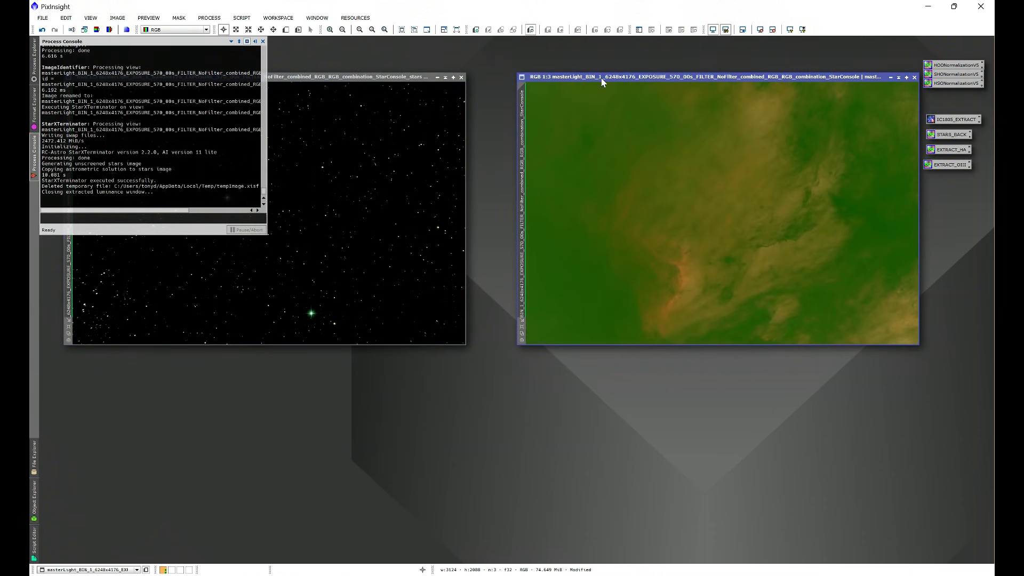
pyautogui.moveTo(403, 78); pyautogui.dragTo(649, 181)
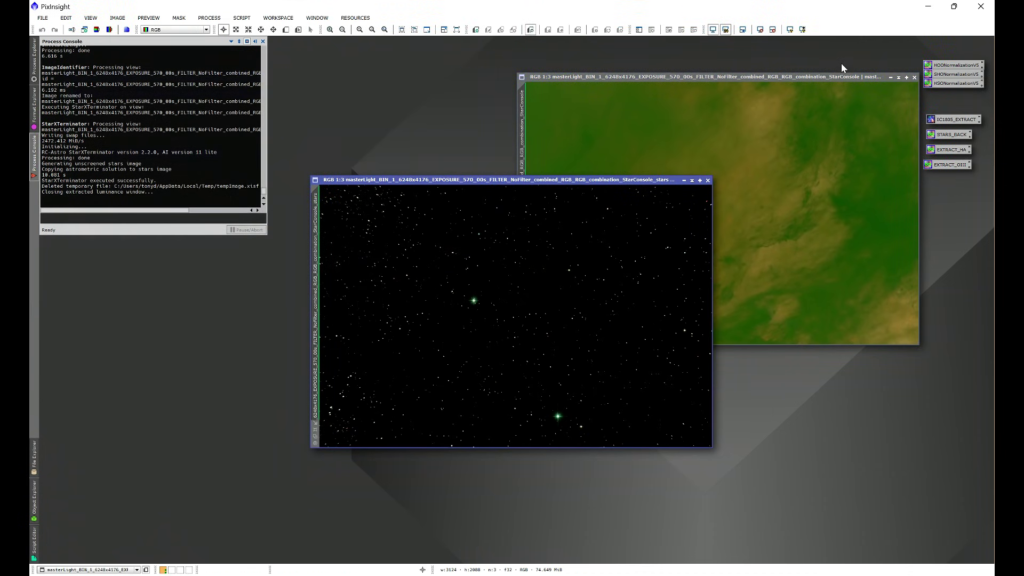